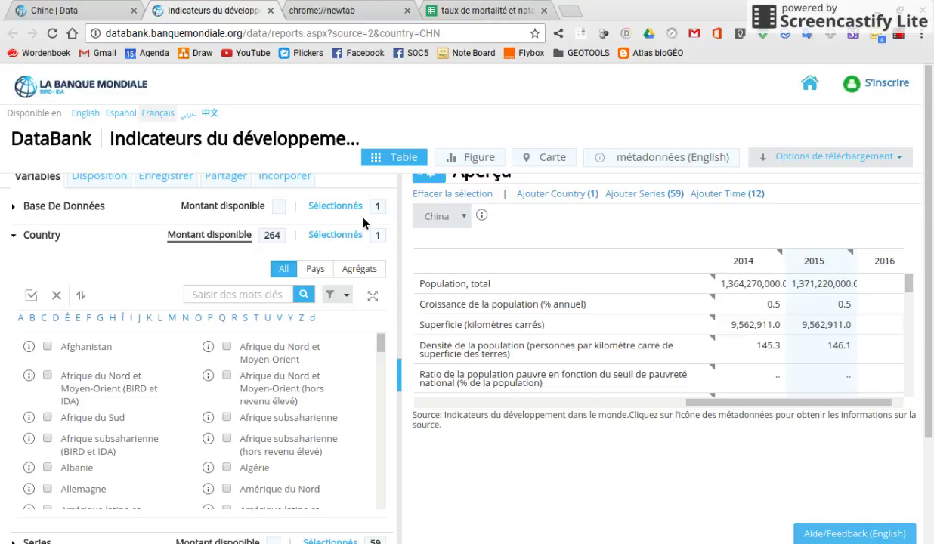
# Clear all selected indicators in the Series variable of the China report
pyautogui.click(23, 242)
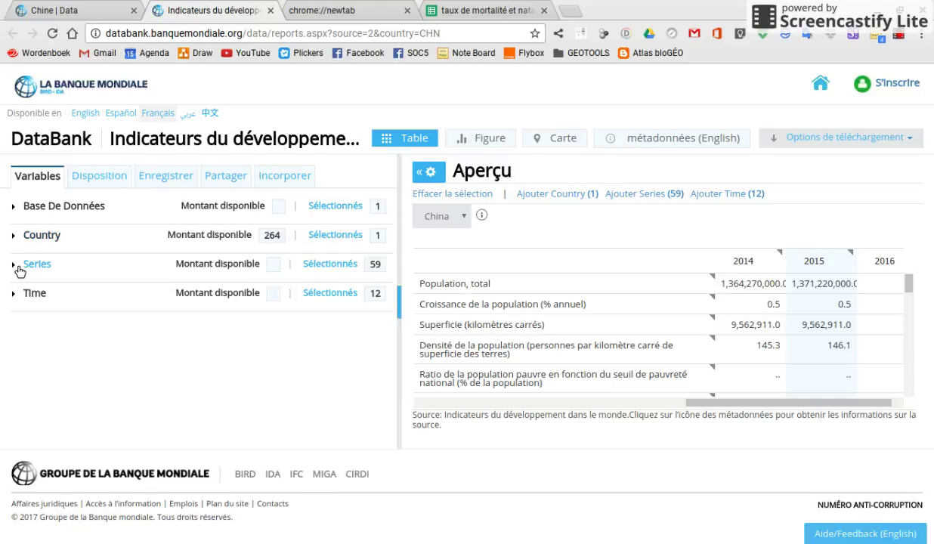
pyautogui.click(16, 266)
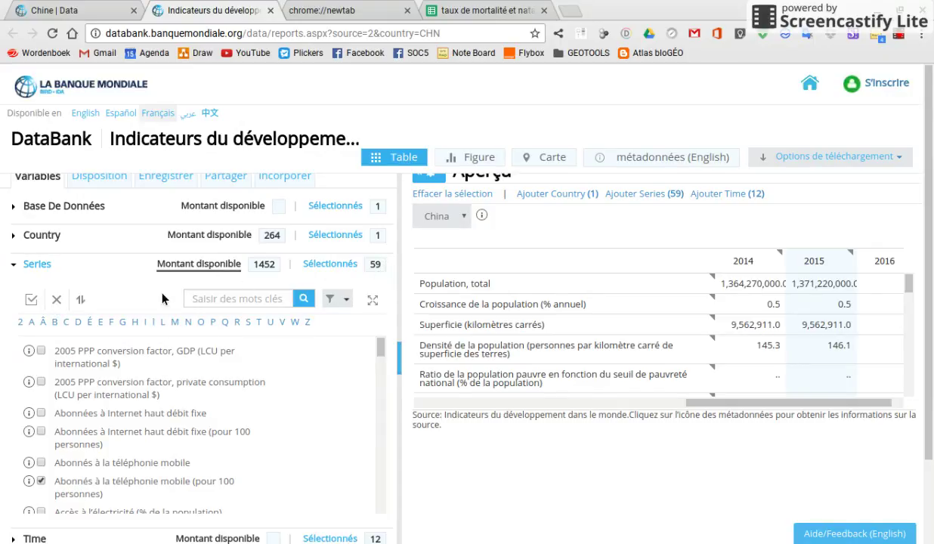
pyautogui.click(57, 300)
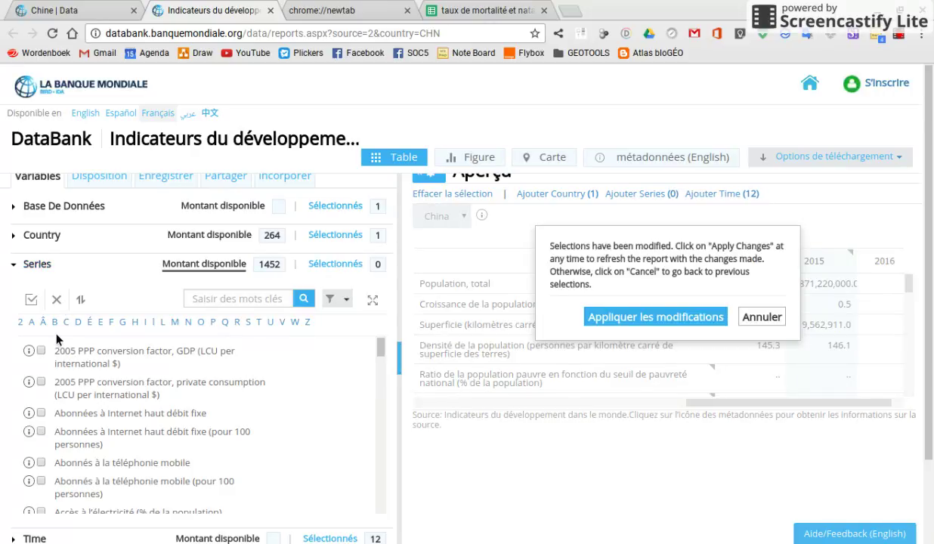
# Search the series for "mort" and select "Taux de mortalité, brut (pour 1 000 personnes)"
pyautogui.click(229, 298)
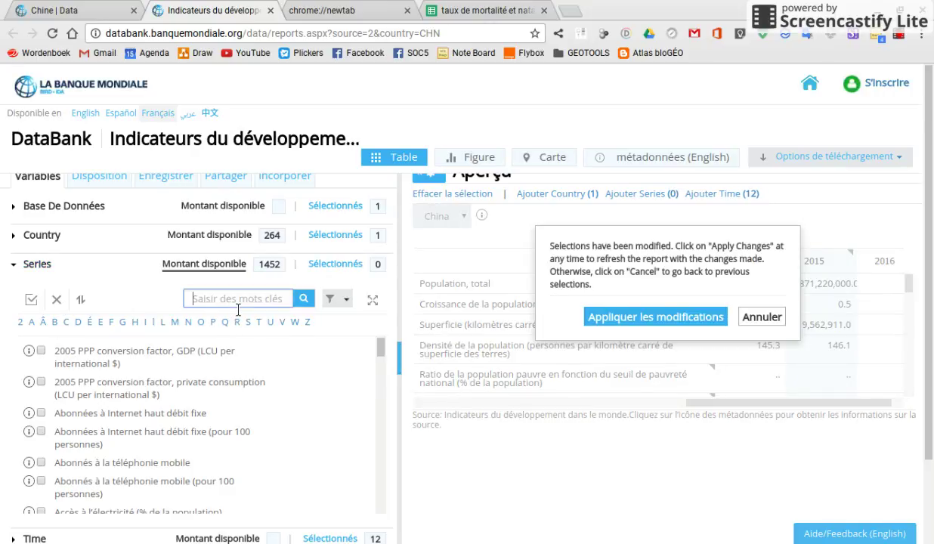
pyautogui.write('mort')
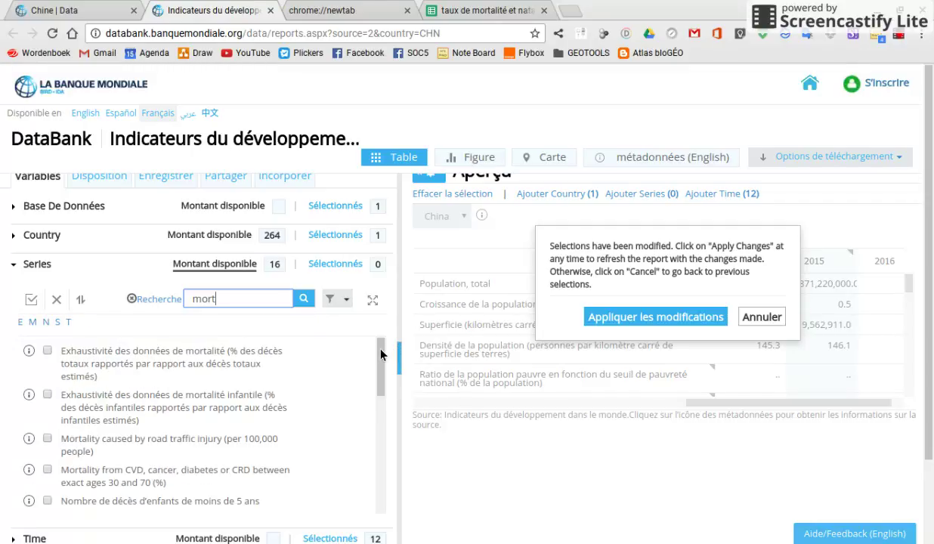
pyautogui.moveTo(383, 360); pyautogui.dragTo(370, 423)
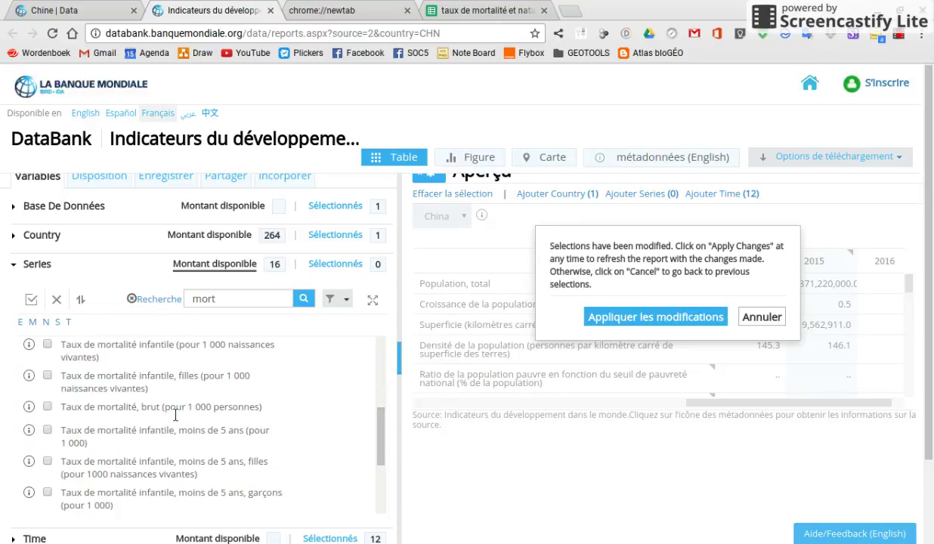
pyautogui.click(47, 407)
# Search the series for "naissance" and add "Taux de naissance, brut (pour 1 000 personnes)" to the selection
pyautogui.click(242, 305)
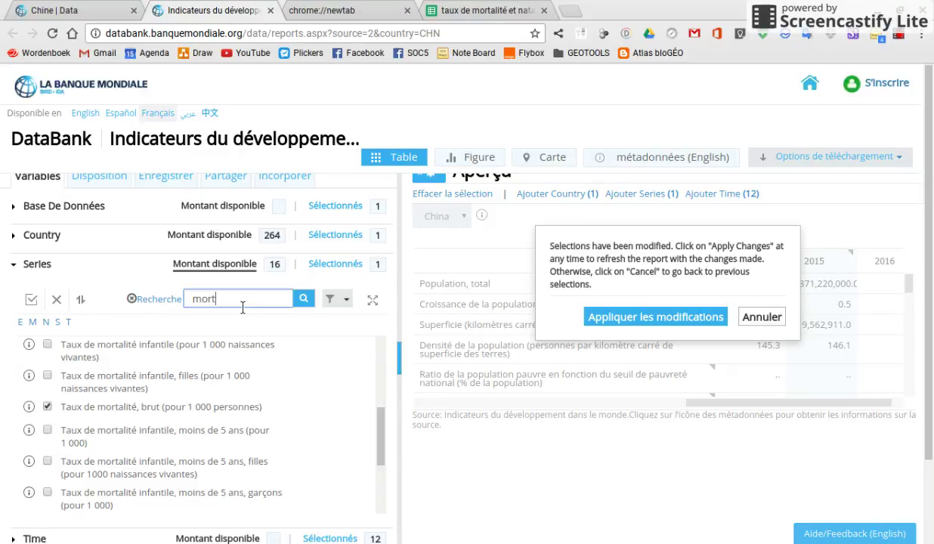
pyautogui.press('BackSpace')
pyautogui.press('BackSpace')
pyautogui.press('BackSpace')
pyautogui.press('BackSpace')
pyautogui.write('naissance')
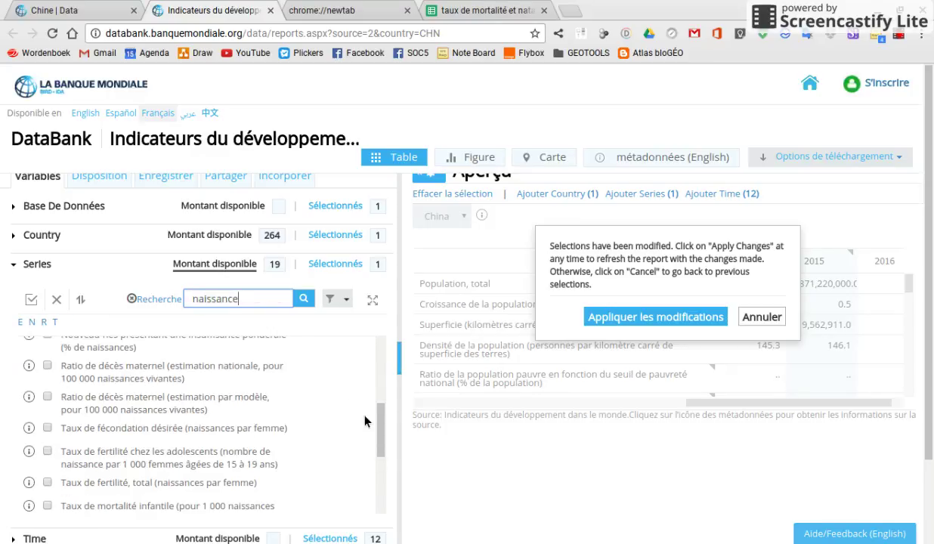
pyautogui.moveTo(381, 428); pyautogui.dragTo(380, 488)
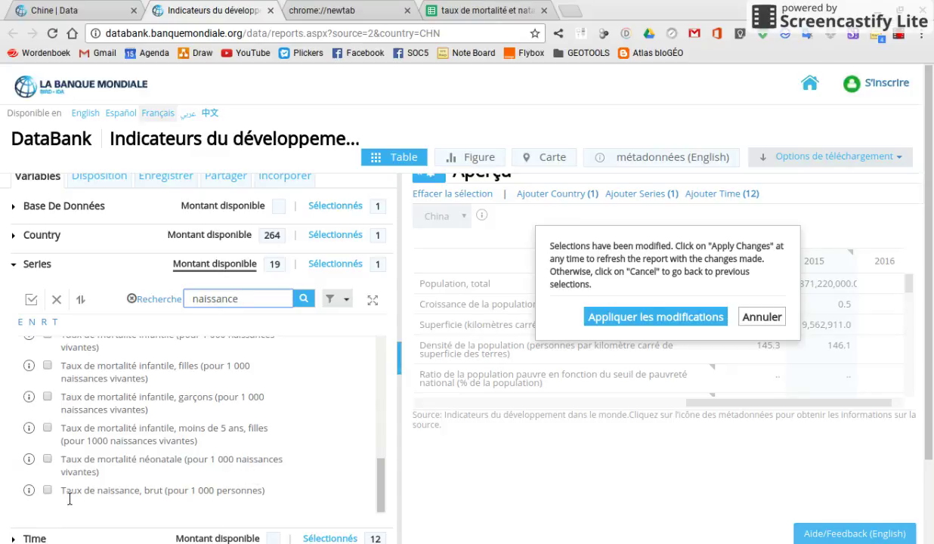
pyautogui.click(47, 490)
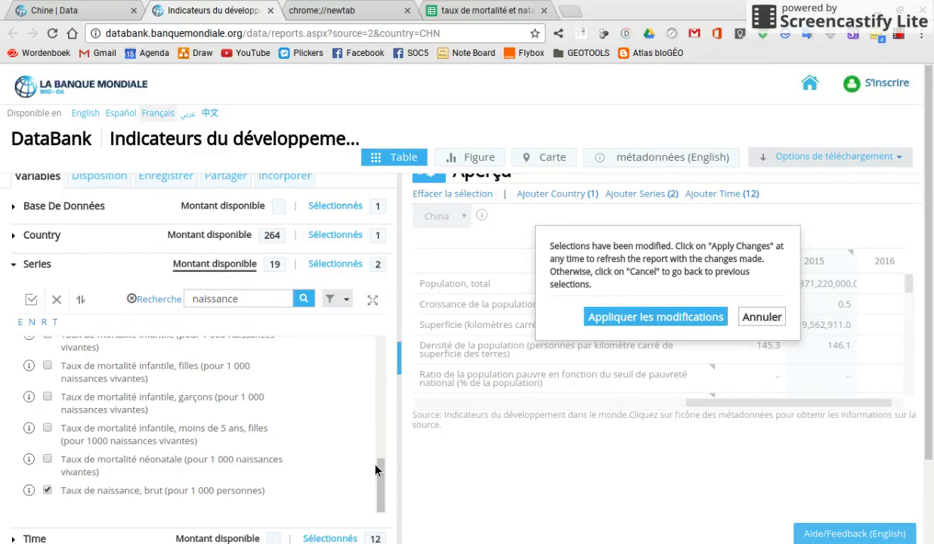
pyautogui.moveTo(383, 470); pyautogui.dragTo(380, 378)
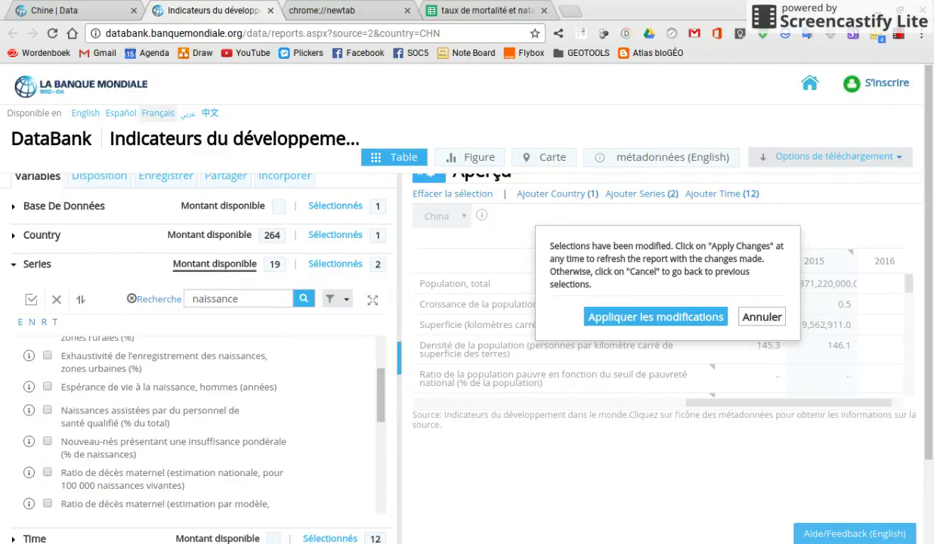
pyautogui.click(19, 270)
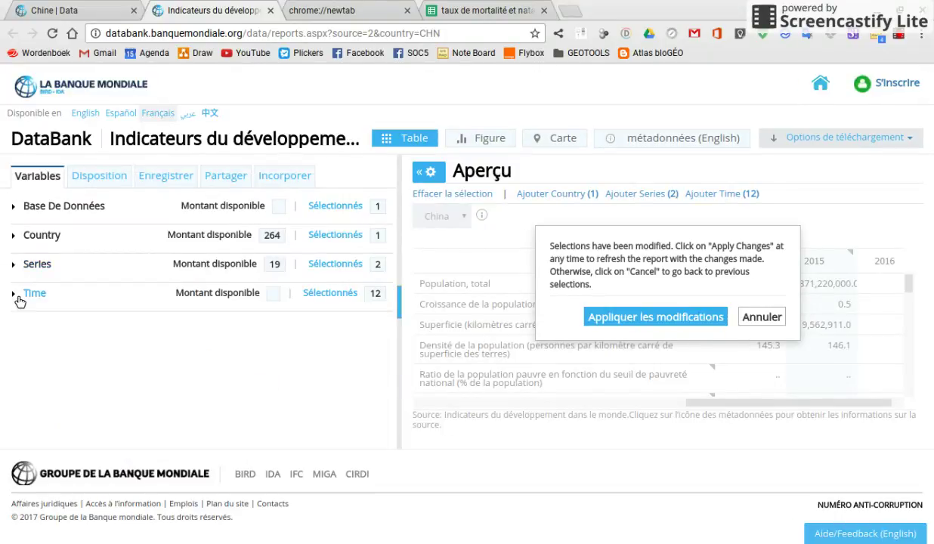
# Select all available years from 1960 to 2016 in the Time variable and apply the changes to the report
pyautogui.click(20, 299)
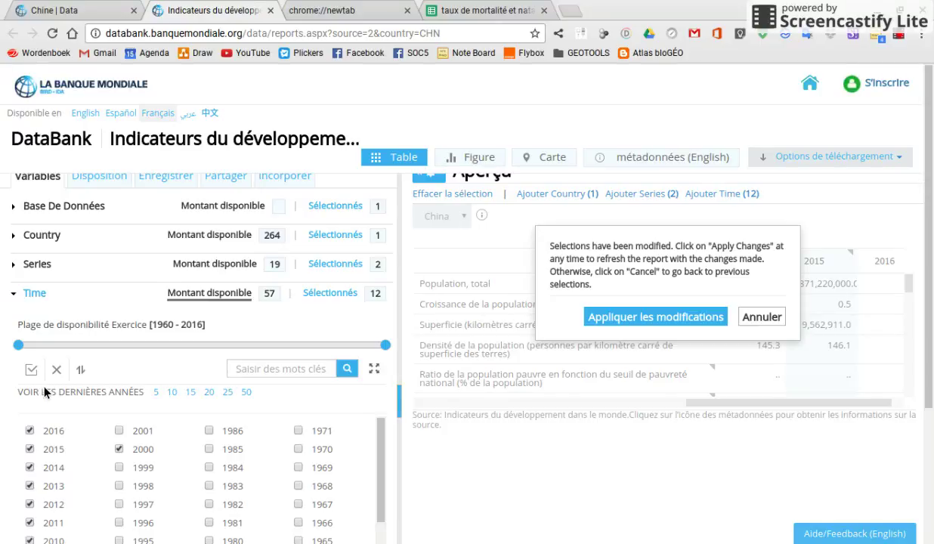
pyautogui.click(39, 372)
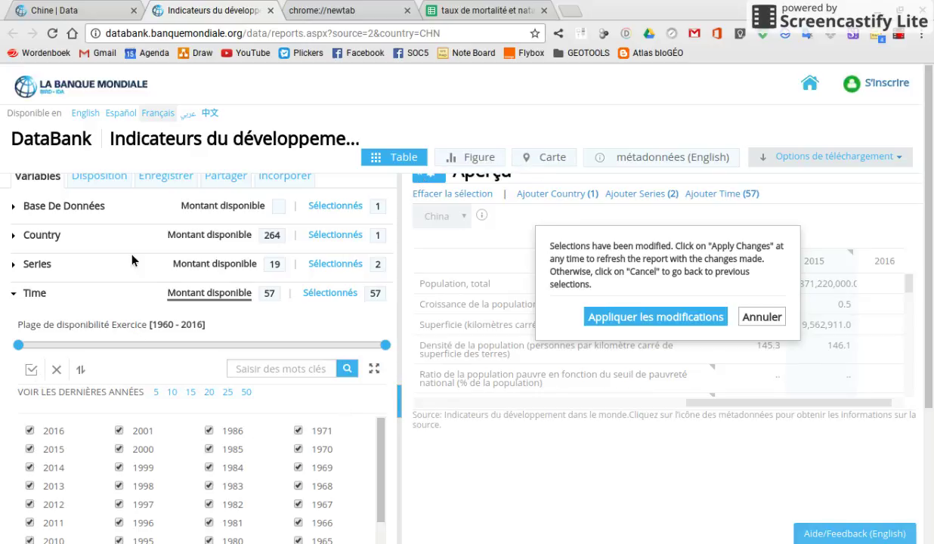
pyautogui.click(17, 297)
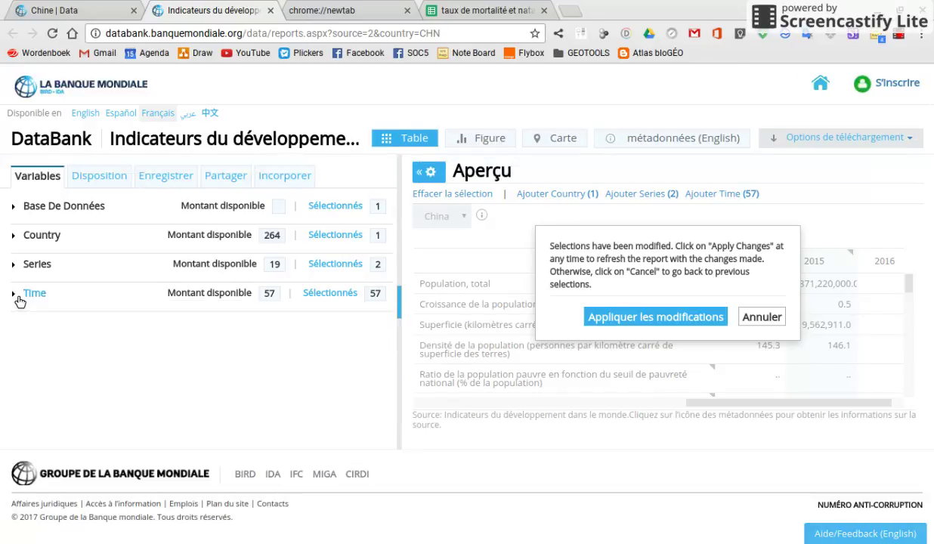
pyautogui.click(641, 317)
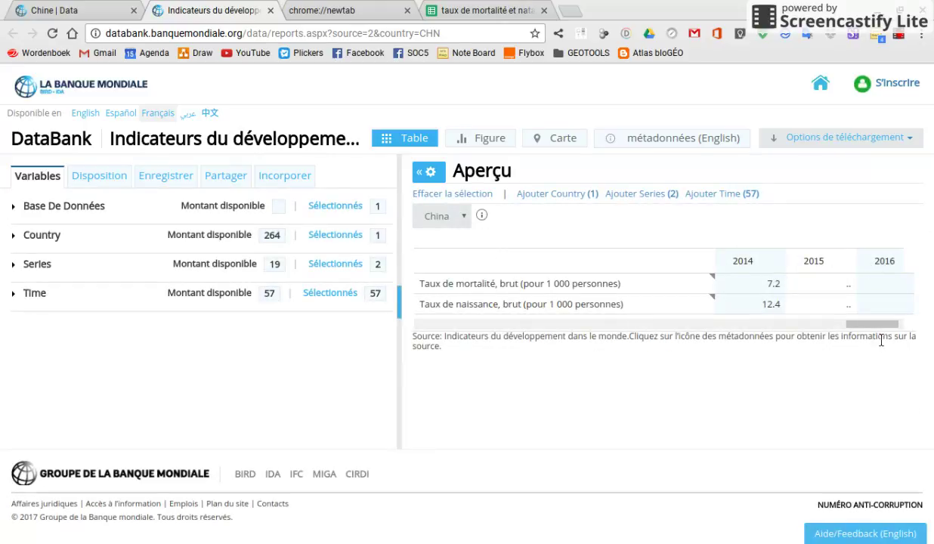
# Examine the rate table back to its earliest years and open the available download formats
pyautogui.moveTo(874, 327); pyautogui.dragTo(409, 331)
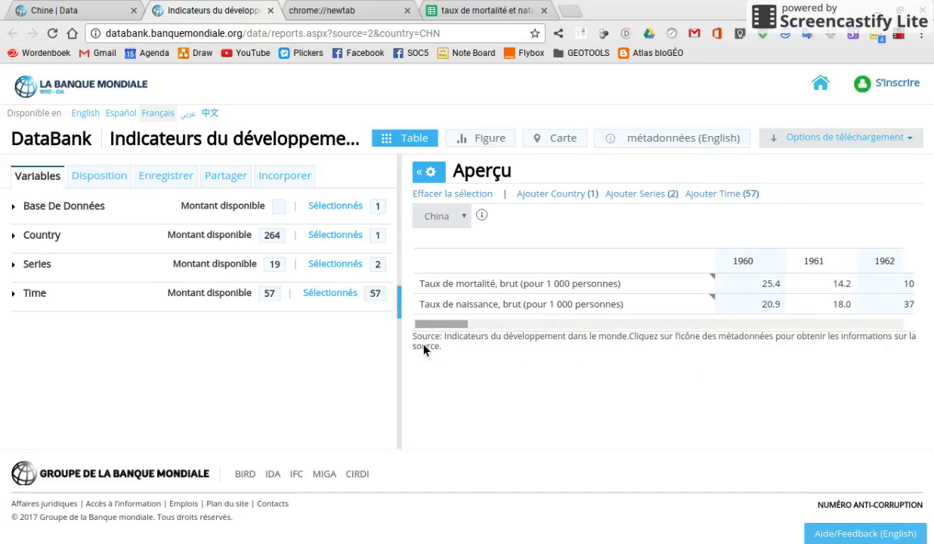
pyautogui.click(859, 145)
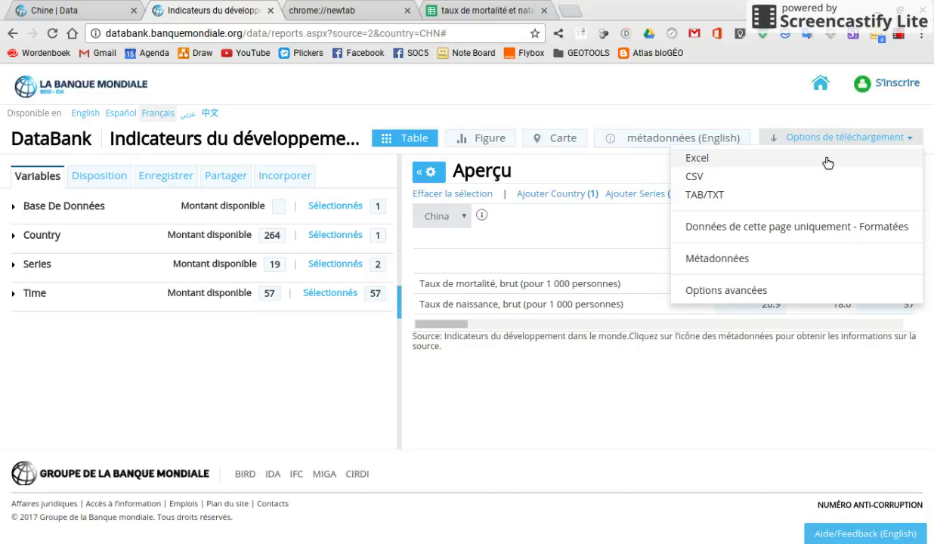
# Switch to the Google Sheets file "taux de mortalité et natalité Chine" and review its two country columns
pyautogui.click(483, 13)
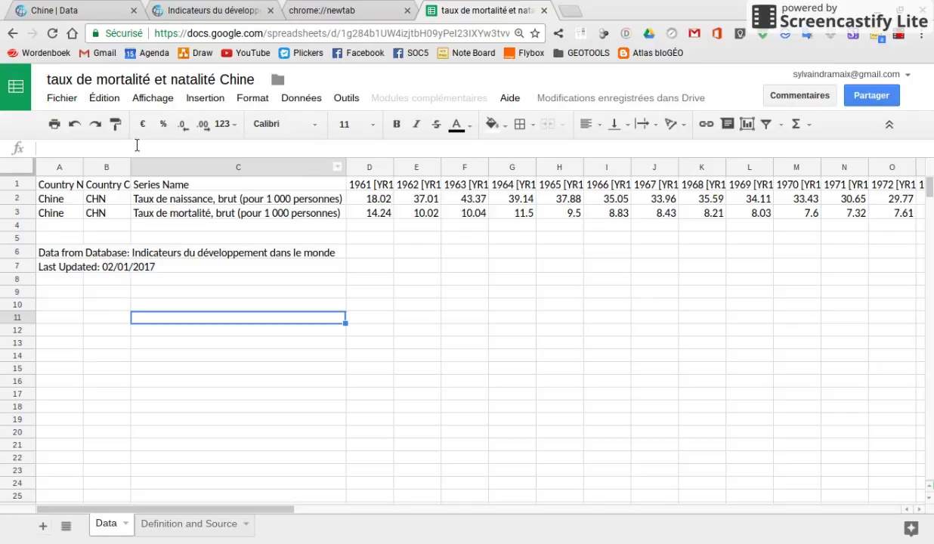
pyautogui.moveTo(117, 167); pyautogui.dragTo(56, 166)
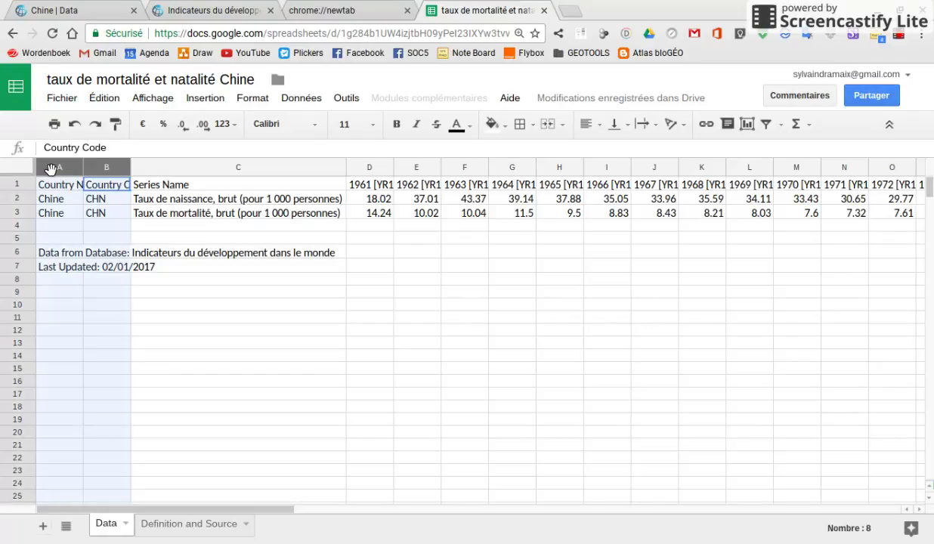
pyautogui.click(464, 253)
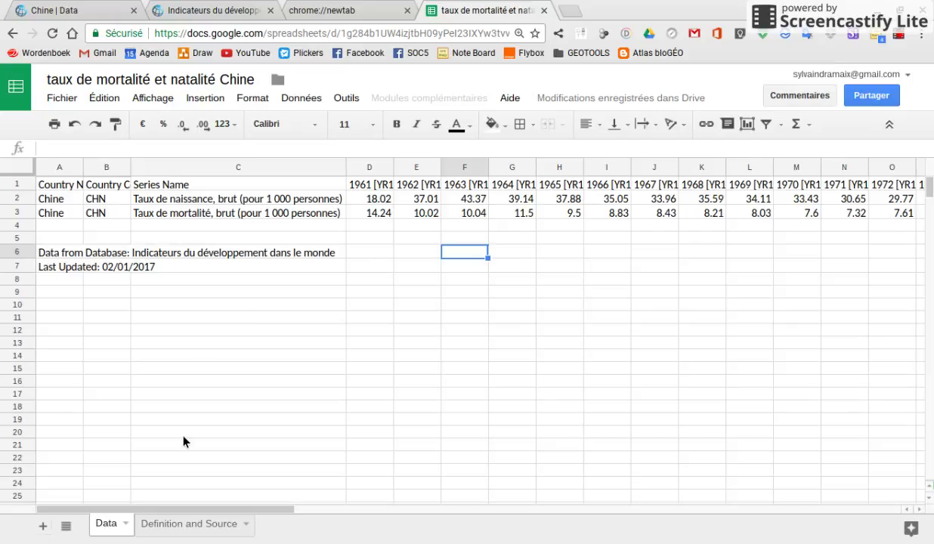
# Read the birth rate's long definition in the Definition and Source sheet and return to the Data sheet
pyautogui.click(189, 525)
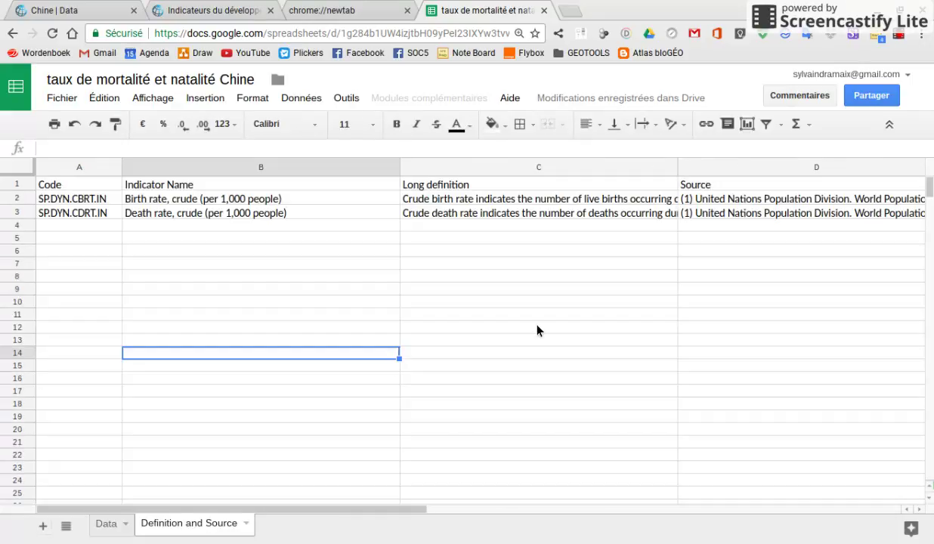
pyautogui.click(545, 201)
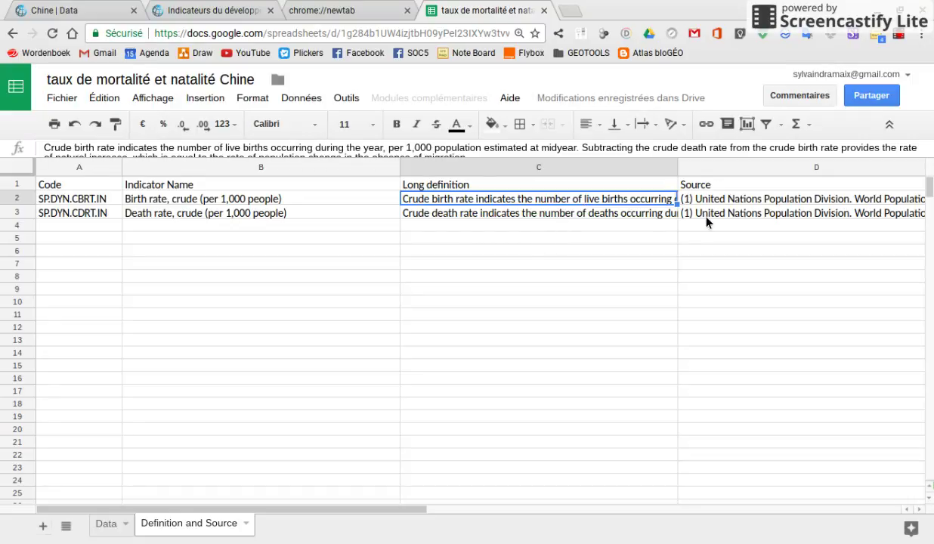
pyautogui.click(108, 524)
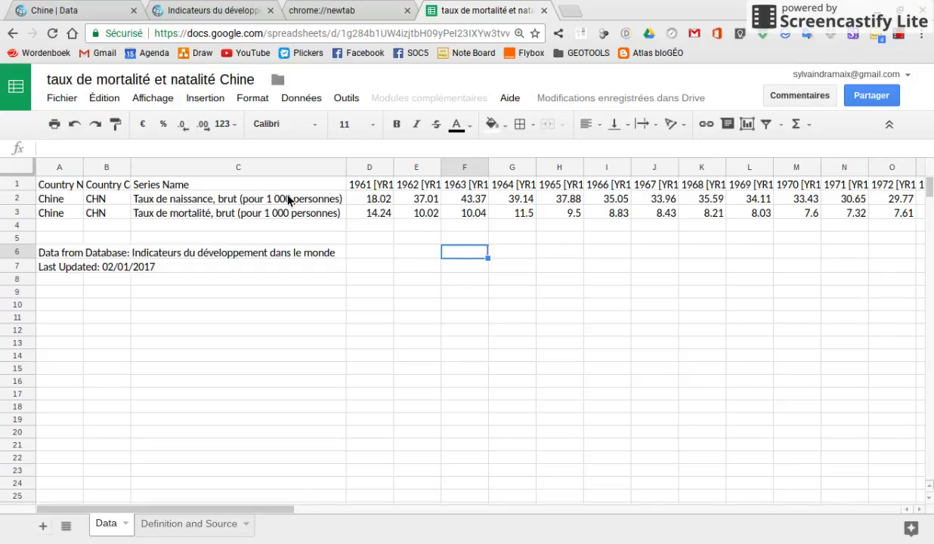
# Select the range C1:BE3 on the Data sheet, covering the series names and both rates from 1961 to 2014
pyautogui.moveTo(290, 188); pyautogui.dragTo(926, 219)
pyautogui.hotkey('shift', 'Right')
pyautogui.hotkey('shift', 'Right')
pyautogui.hotkey('shift', 'Right')
pyautogui.hotkey('shift', 'Right')
pyautogui.hotkey('shift', 'Right')
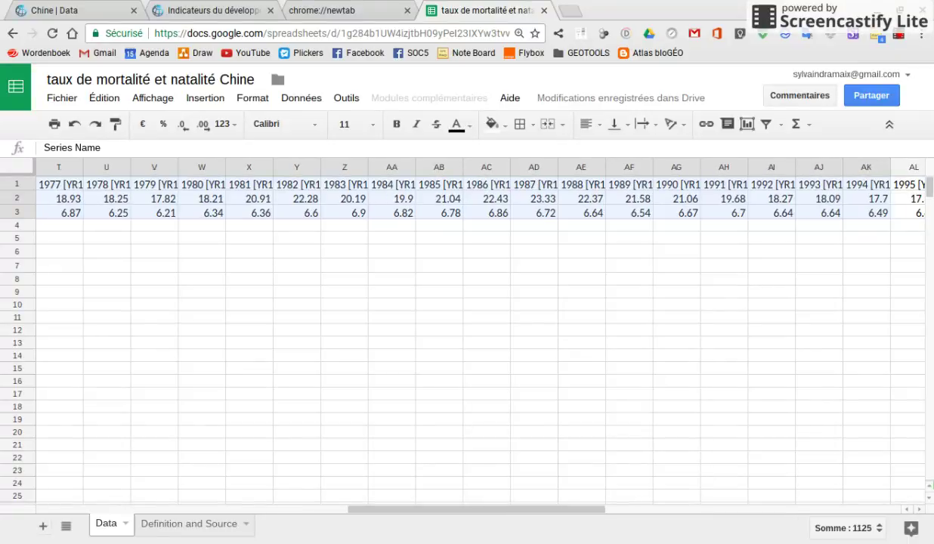
pyautogui.hotkey('shift', 'Right')
pyautogui.hotkey('shift', 'Right')
pyautogui.hotkey('shift', 'Right')
pyautogui.hotkey('shift', 'Right')
pyautogui.hotkey('shift', 'Right')
pyautogui.hotkey('shift', 'Right')
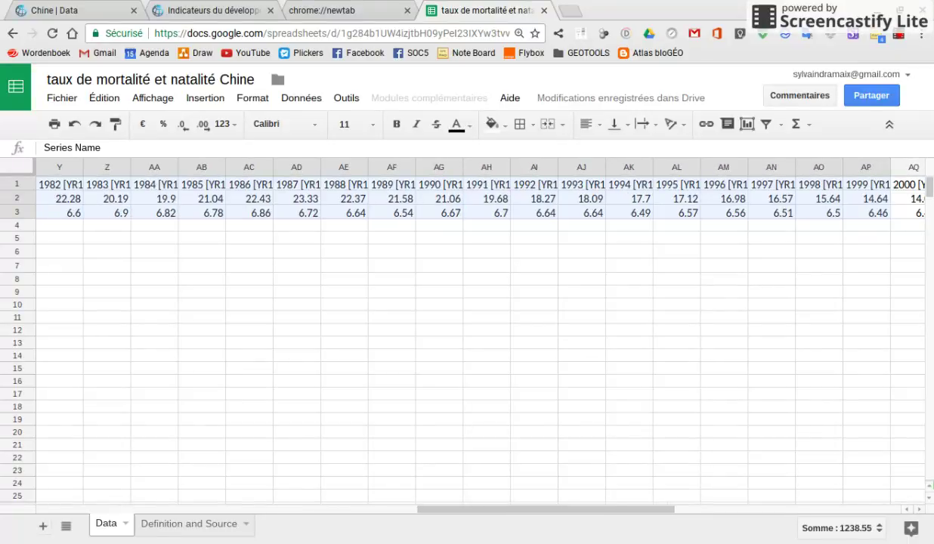
pyautogui.hotkey('shift', 'Right')
pyautogui.hotkey('shift', 'Right')
pyautogui.hotkey('shift', 'Right')
pyautogui.hotkey('shift', 'Right')
pyautogui.hotkey('shift', 'Right')
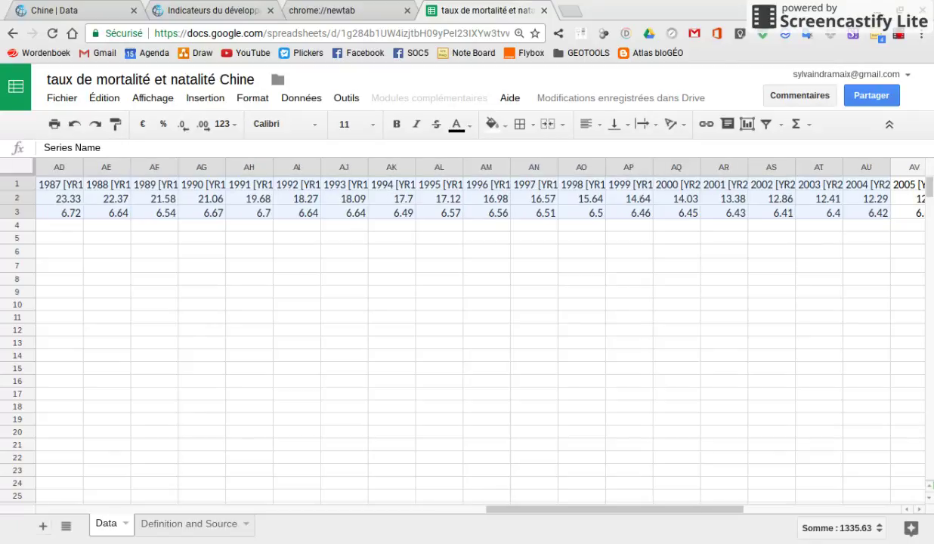
pyautogui.hotkey('shift', 'Right')
pyautogui.hotkey('shift', 'Right')
pyautogui.hotkey('shift', 'Right')
pyautogui.hotkey('shift', 'Right')
pyautogui.hotkey('shift', 'Right')
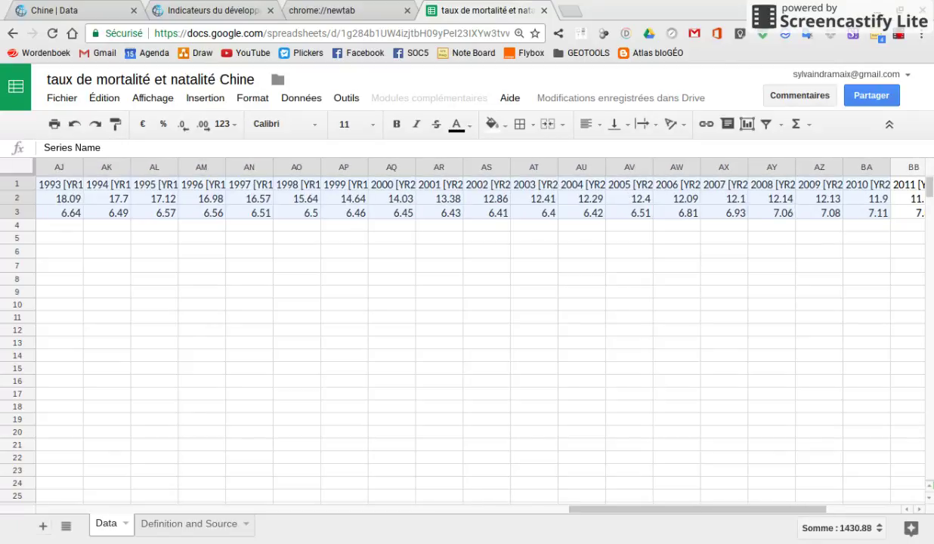
pyautogui.hotkey('shift', 'Right')
pyautogui.hotkey('shift', 'Right')
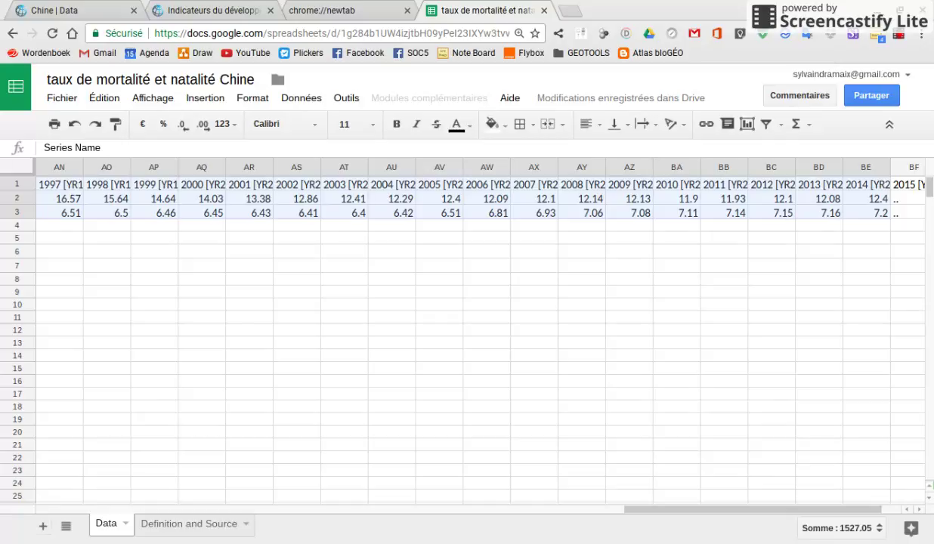
pyautogui.hotkey('shift', 'Left')
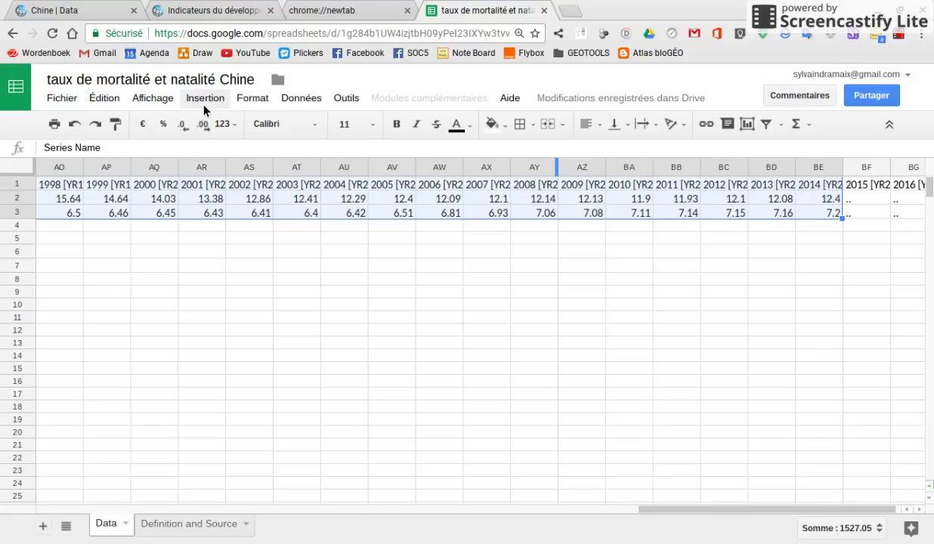
# Start a chart from the selected data and set its type to smoothed lines (Graphique en courbes lissées)
pyautogui.click(204, 101)
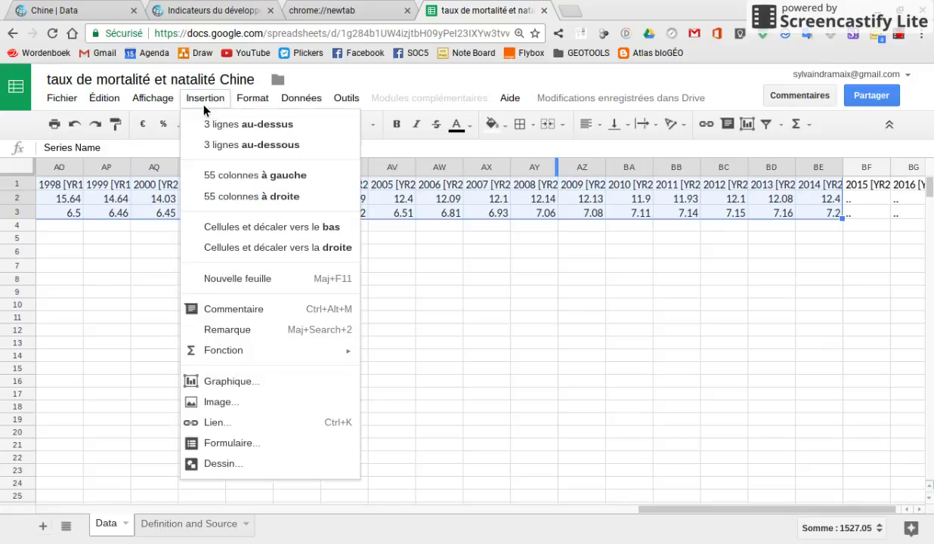
pyautogui.click(230, 388)
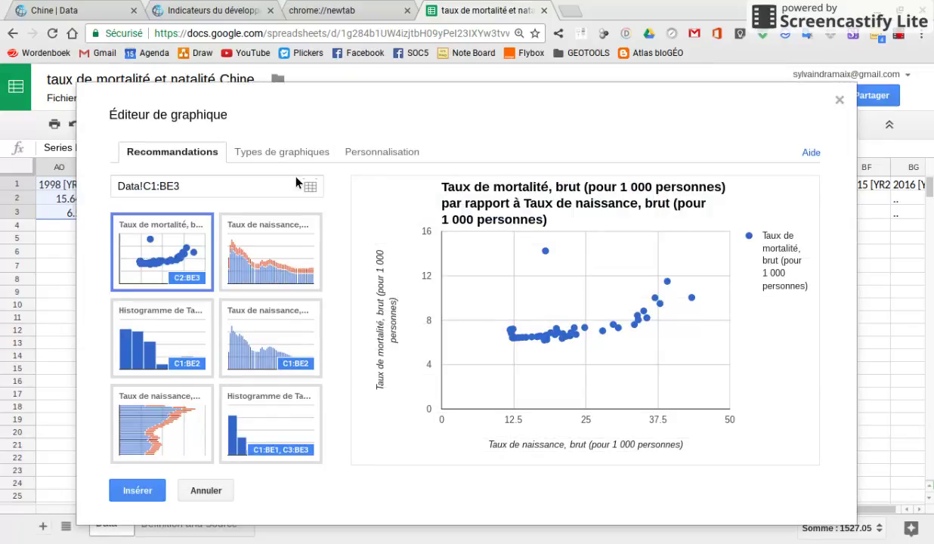
pyautogui.click(299, 154)
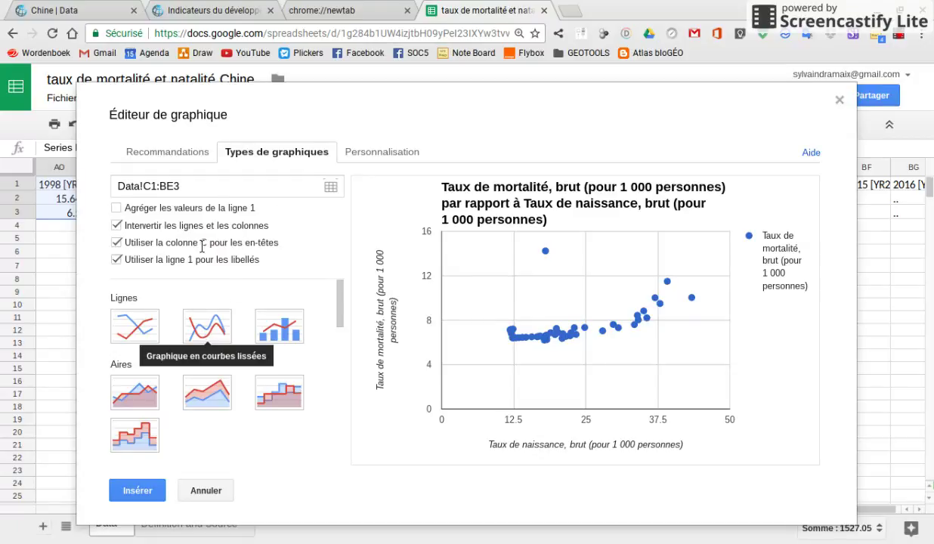
pyautogui.click(198, 337)
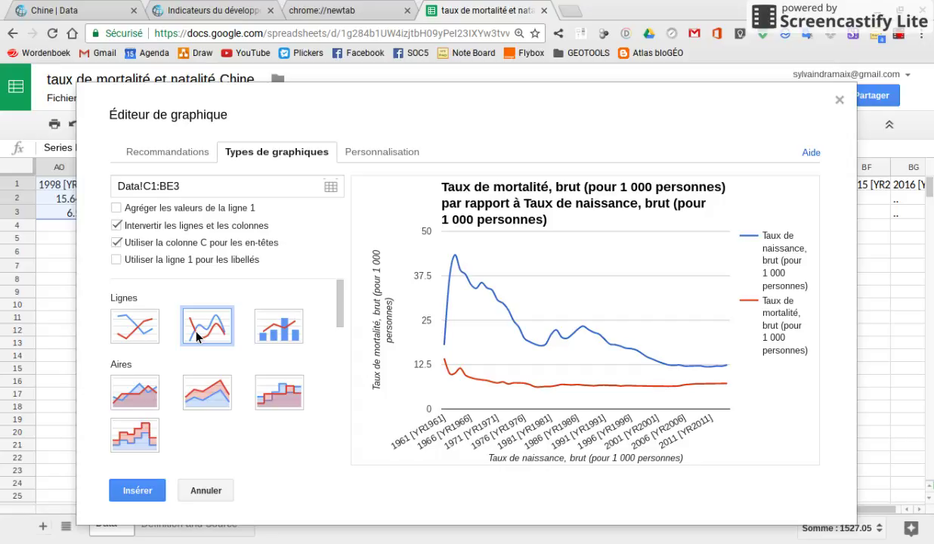
# Set the chart title to "Transition démographique de la Chine" in the chart customisation options
pyautogui.click(382, 151)
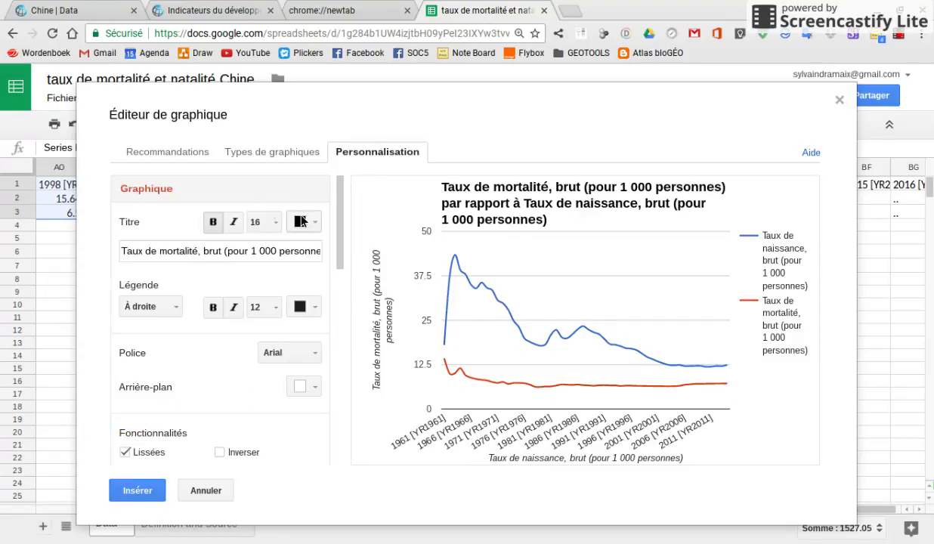
pyautogui.doubleClick(293, 255)
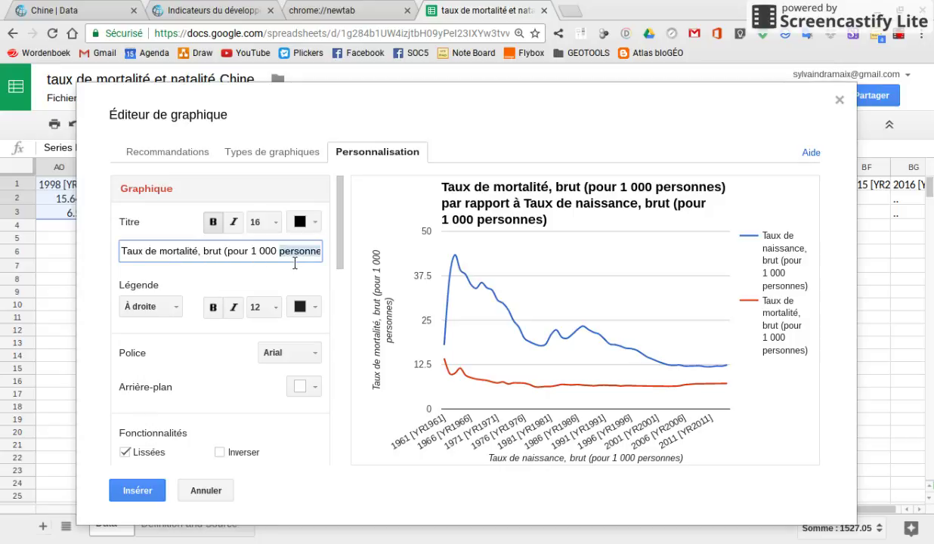
pyautogui.tripleClick(294, 255)
pyautogui.doubleClick(294, 263)
pyautogui.tripleClick(295, 263)
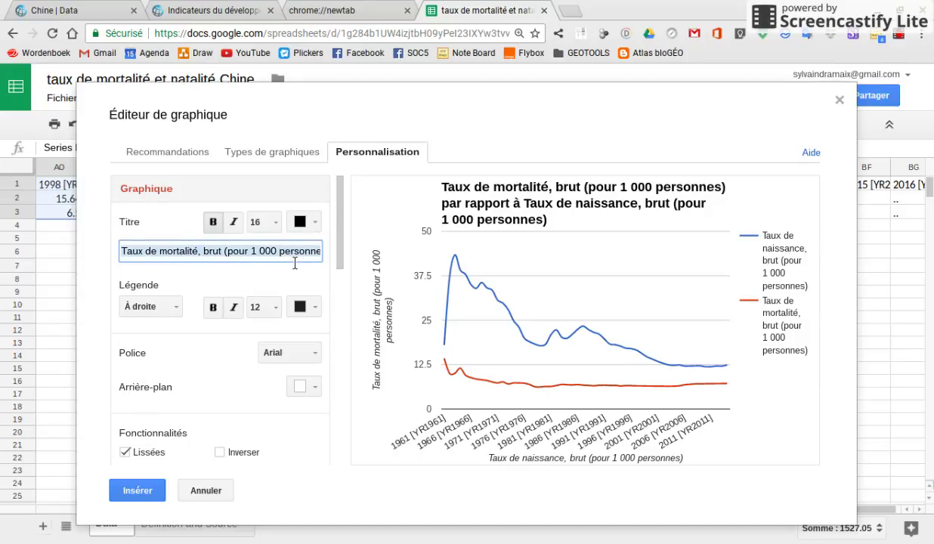
pyautogui.write('TRa')
pyautogui.press('BackSpace')
pyautogui.press('BackSpace')
pyautogui.press('BackSpace')
pyautogui.write('Trasnition #4')
pyautogui.press('BackSpace')
pyautogui.press('BackSpace')
pyautogui.press('BackSpace')
pyautogui.press('BackSpace')
pyautogui.press('BackSpace')
pyautogui.press('BackSpace')
pyautogui.press('BackSpace')
pyautogui.press('BackSpace')
pyautogui.press('BackSpace')
pyautogui.press('BackSpace')
pyautogui.press('BackSpace')
pyautogui.write('ansition démographique de la Chine')
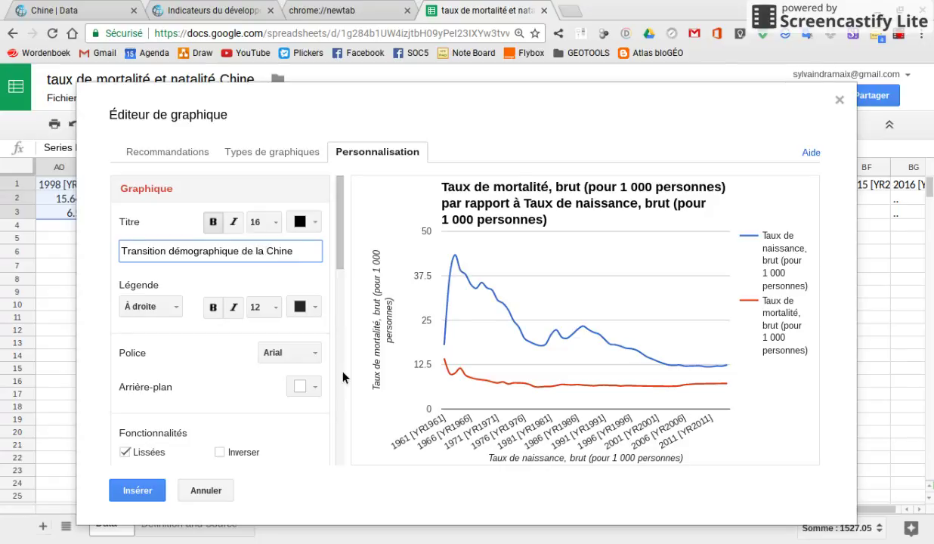
pyautogui.click(344, 271)
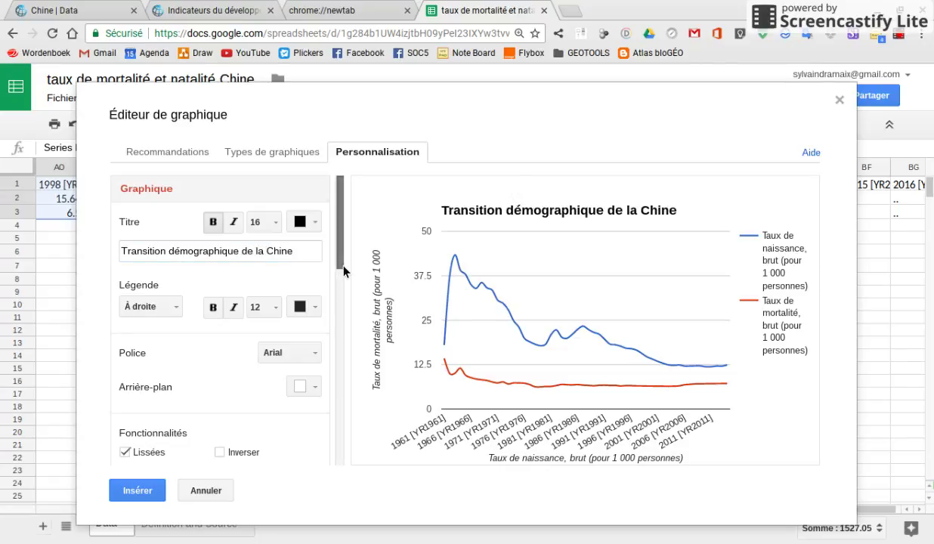
# Title the chart's horizontal axis "années" and slant its labels at 90°
pyautogui.moveTo(343, 268); pyautogui.dragTo(338, 366)
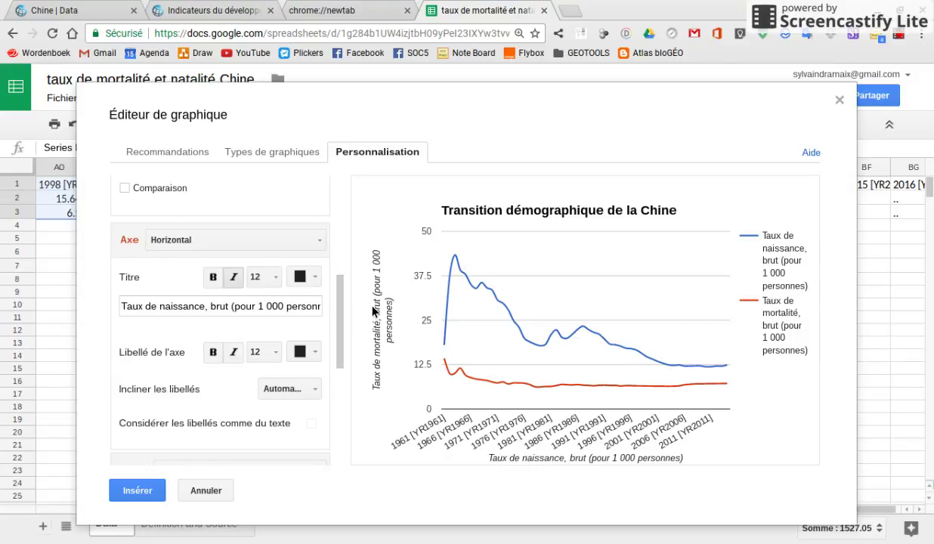
pyautogui.click(318, 313)
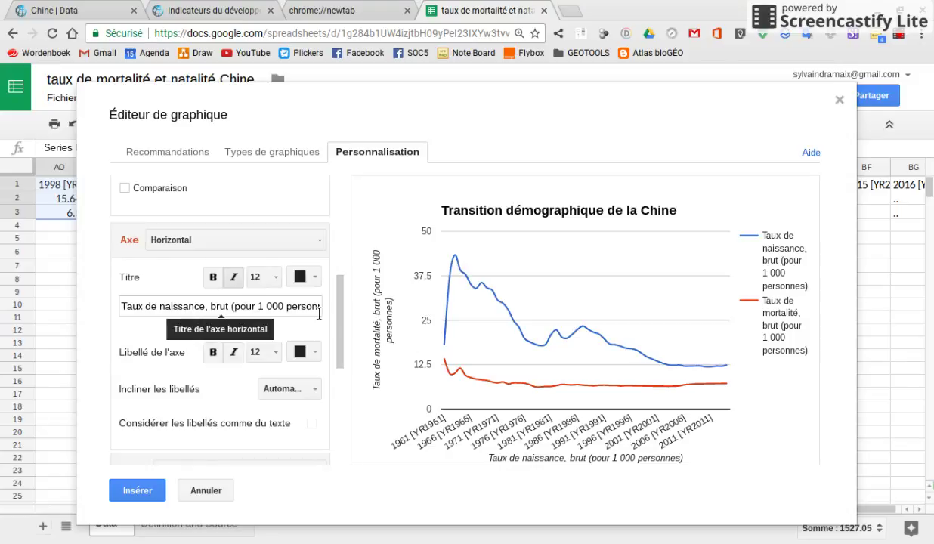
pyautogui.scroll(3, 333, 313)
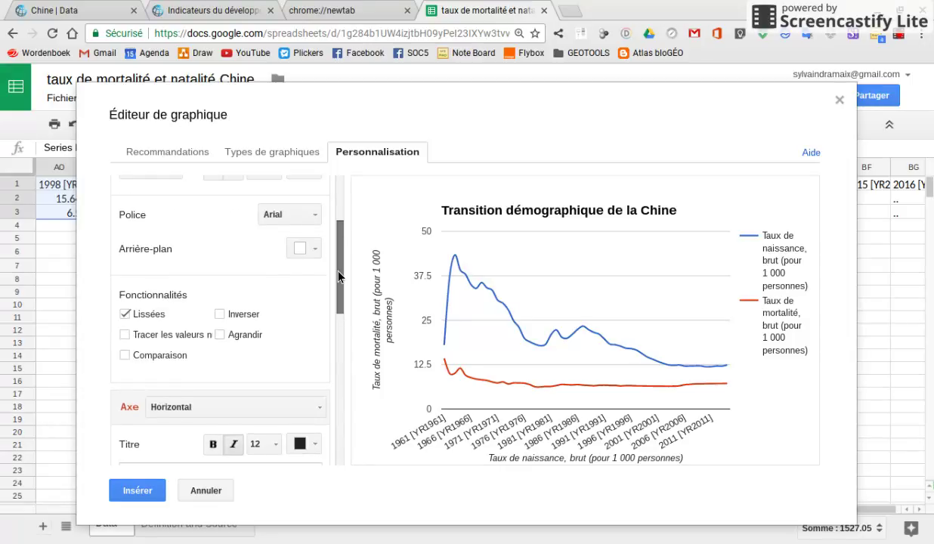
pyautogui.moveTo(338, 267); pyautogui.dragTo(332, 318)
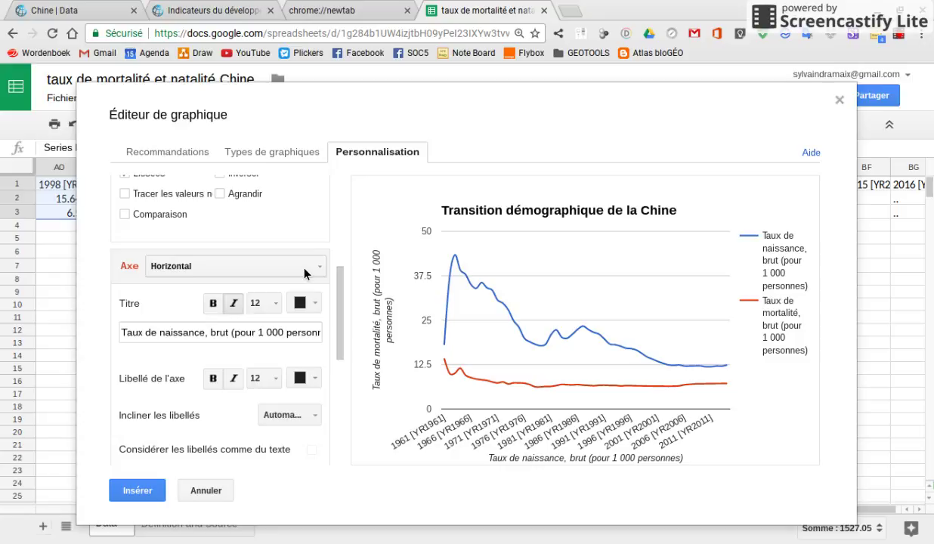
pyautogui.click(261, 334)
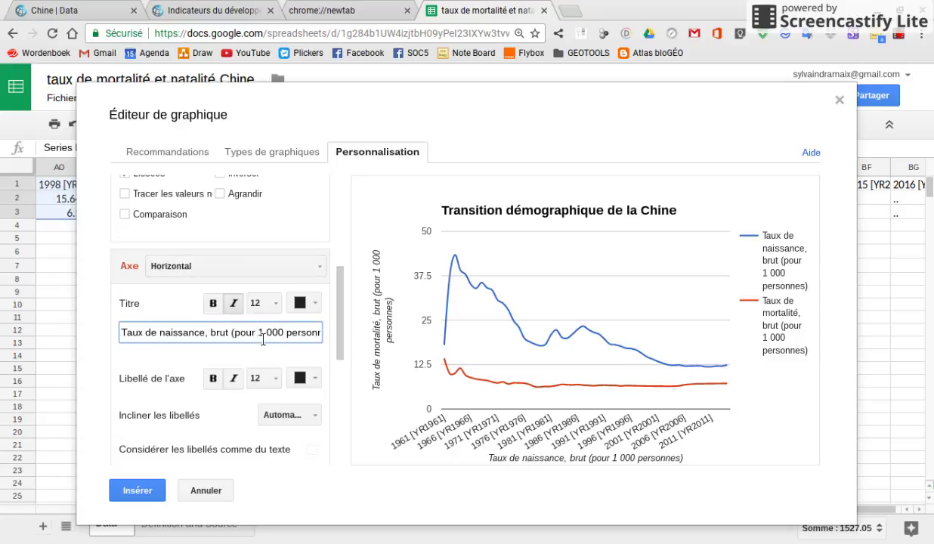
pyautogui.hotkey('ctrl', 'a')
pyautogui.write('années')
pyautogui.click(295, 426)
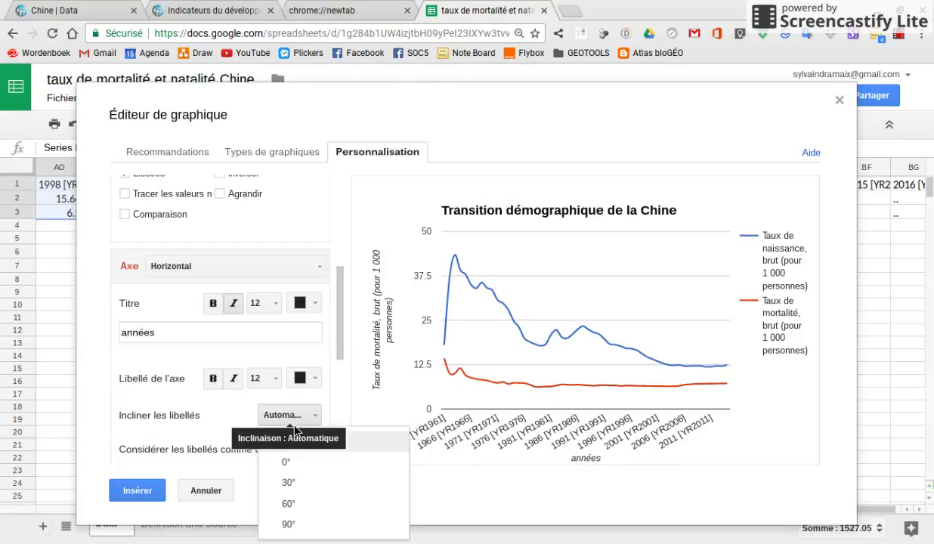
pyautogui.click(301, 527)
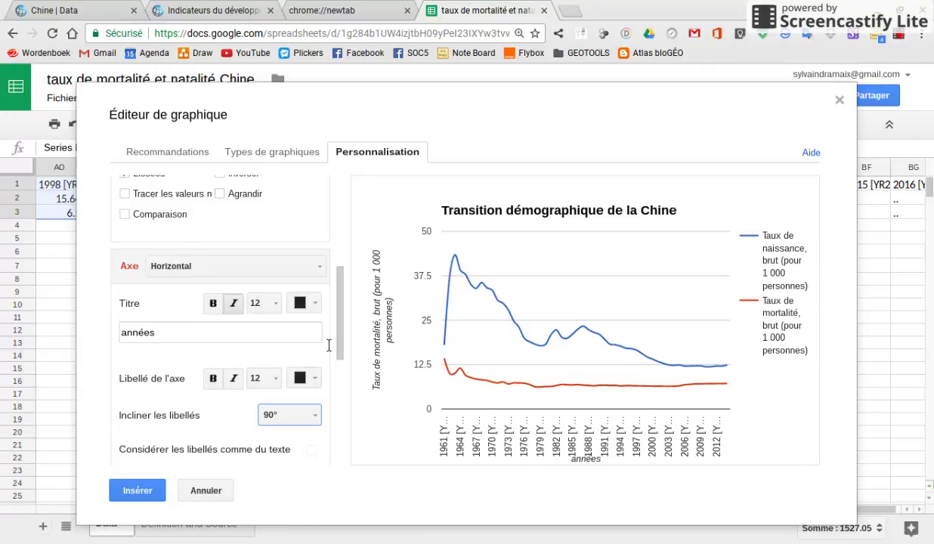
# Change the left vertical axis title to "Taux de mortalité et natalité, brut (pour 1 000 personnes)"
pyautogui.moveTo(339, 336); pyautogui.dragTo(341, 341)
pyautogui.scroll(-1, 341, 341)
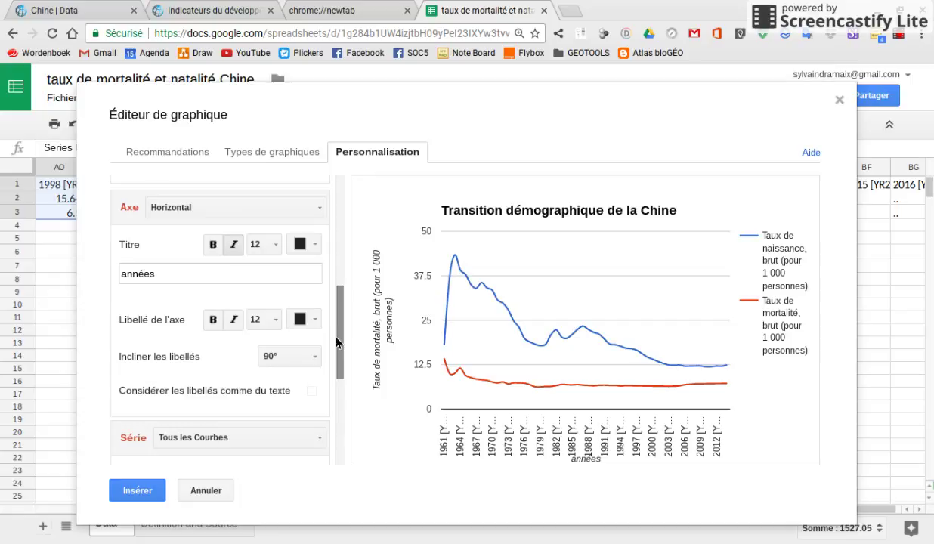
pyautogui.click(319, 215)
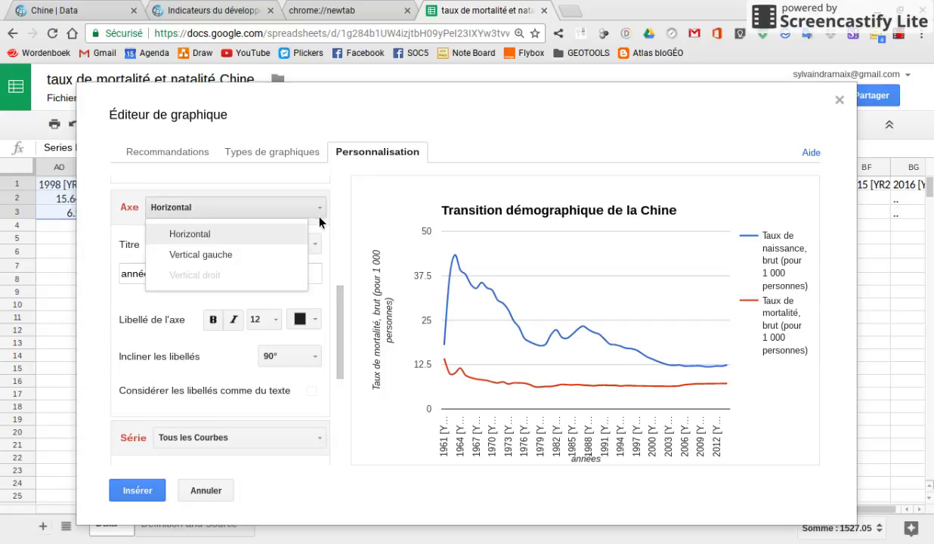
pyautogui.click(304, 250)
pyautogui.doubleClick(290, 272)
pyautogui.click(190, 274)
pyautogui.write('et natalité, brut (pour 1 000')
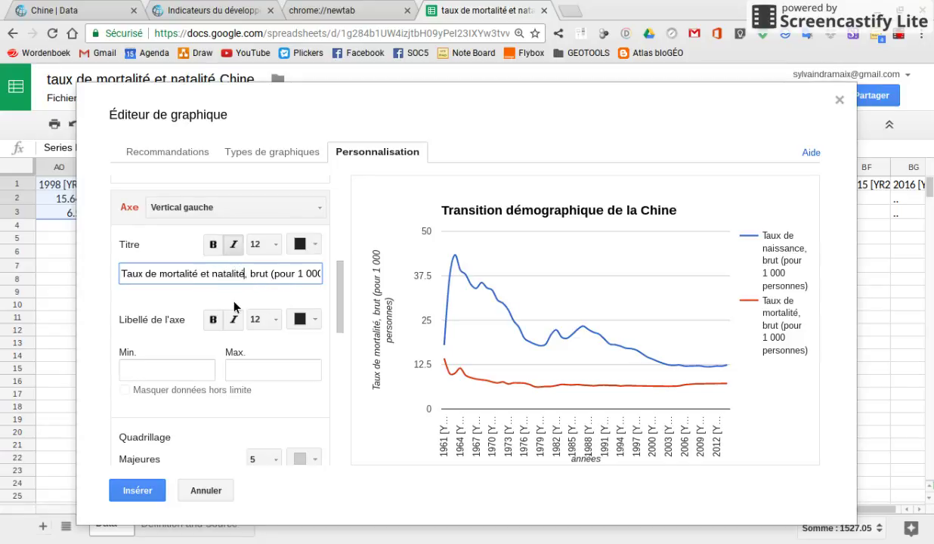
# Limit the left vertical axis to a minimum of 5 and a maximum of 45
pyautogui.click(274, 373)
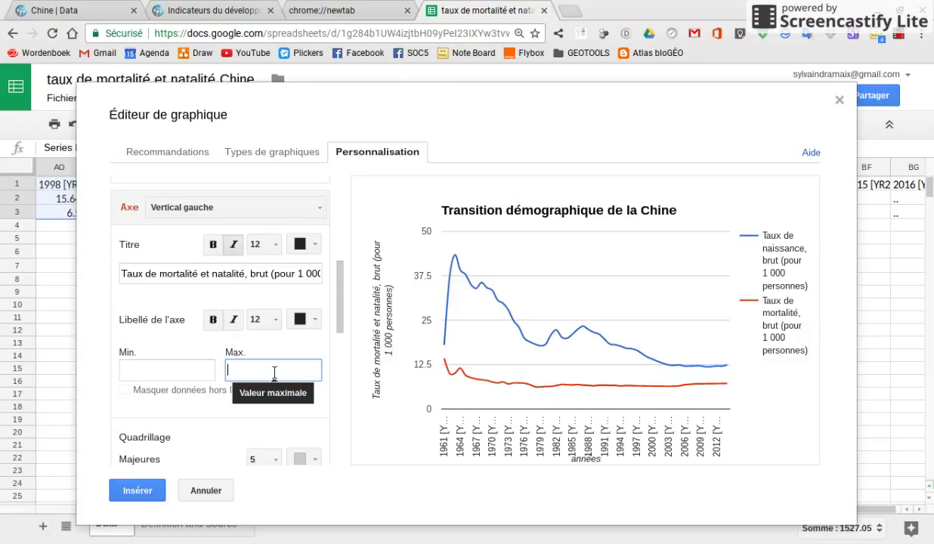
pyautogui.write('45')
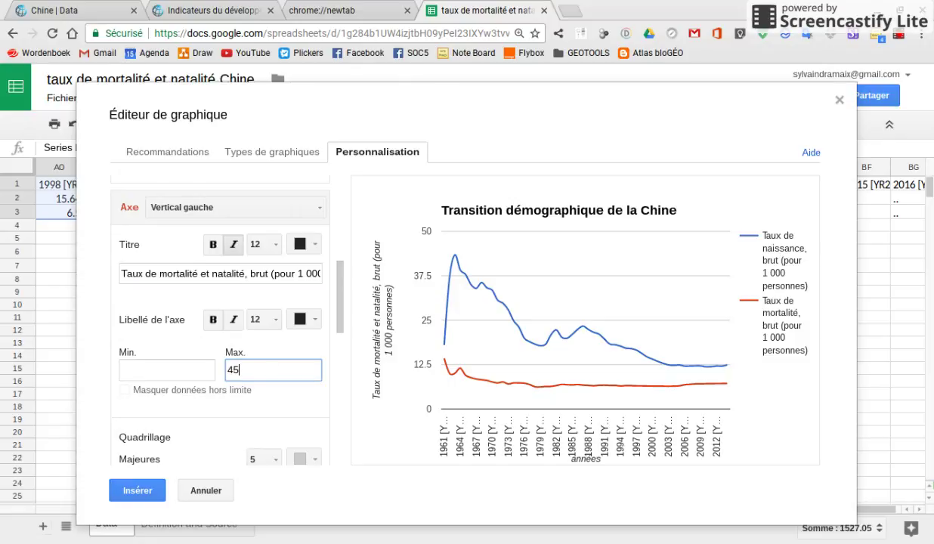
pyautogui.moveTo(459, 251)
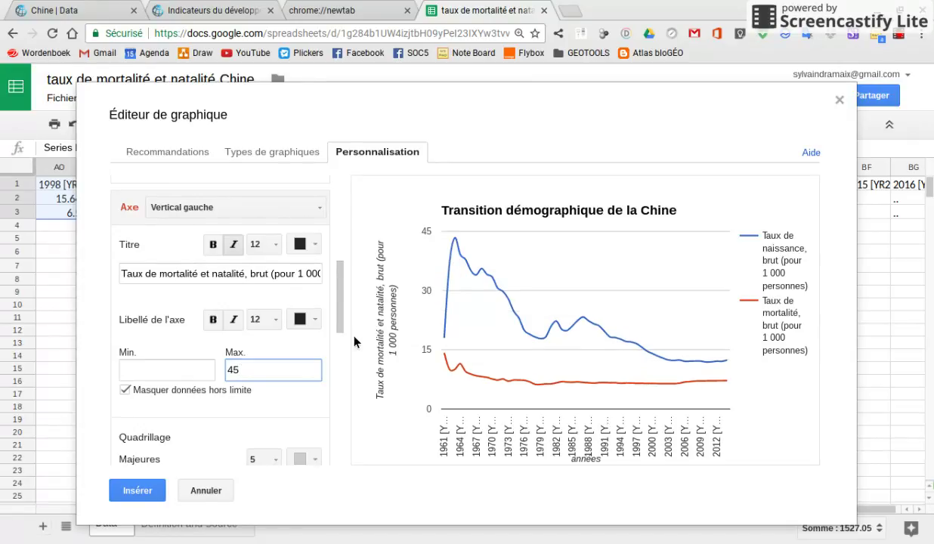
pyautogui.click(181, 370)
pyautogui.write('5')
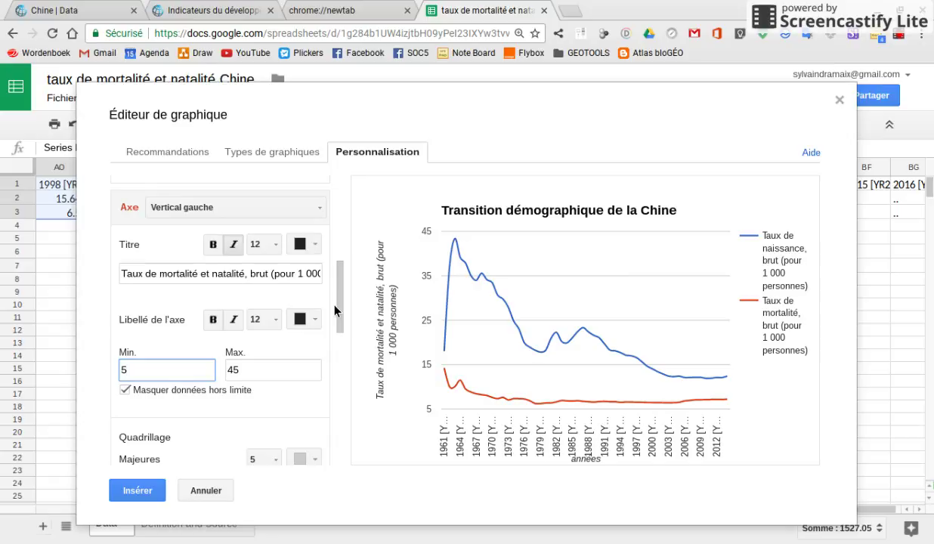
# Set the left vertical axis to 10 major gridlines
pyautogui.scroll(-3, 341, 338)
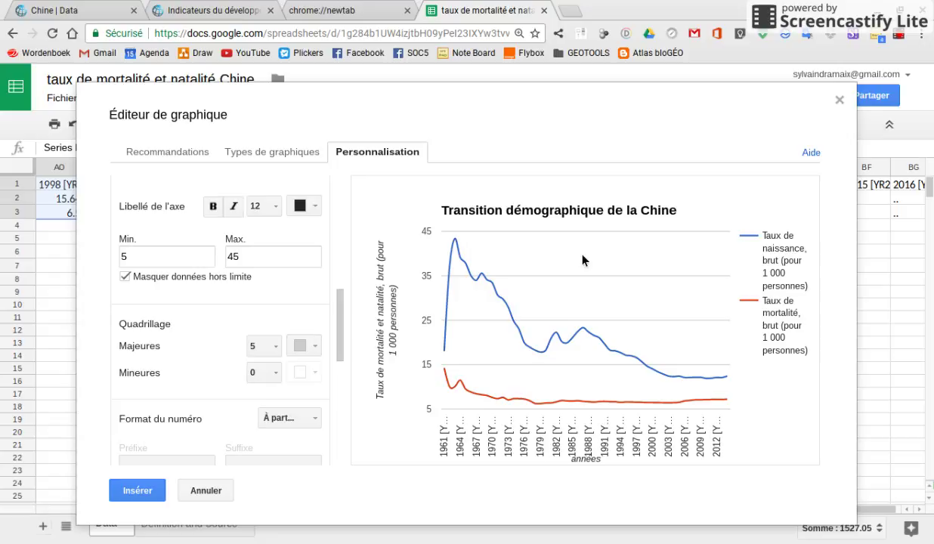
pyautogui.click(276, 349)
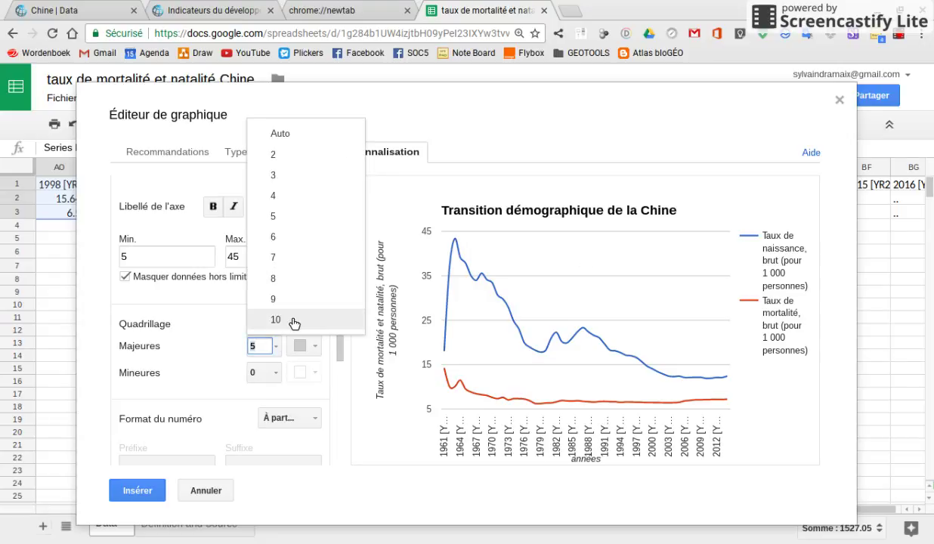
pyautogui.click(294, 323)
# Check the remaining series options and insert the chart into the Data sheet
pyautogui.moveTo(339, 315); pyautogui.dragTo(326, 404)
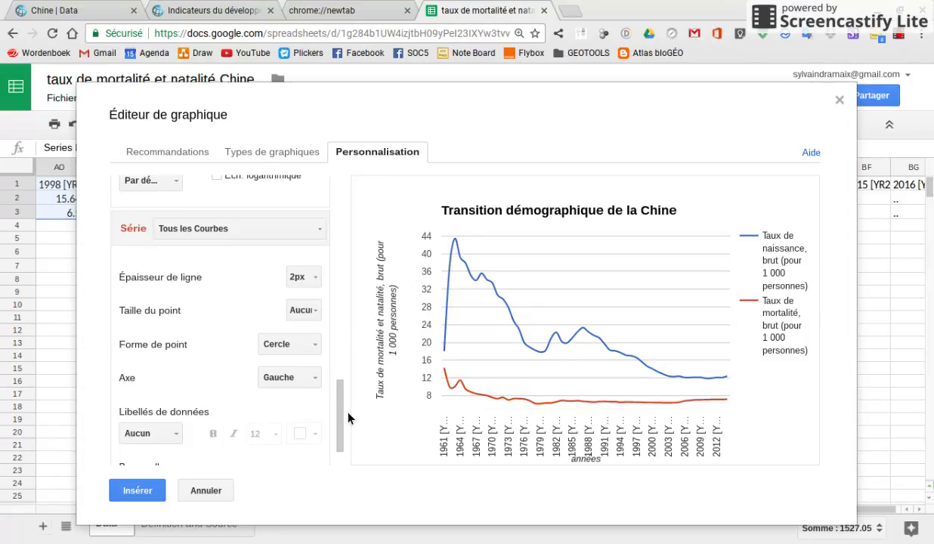
pyautogui.moveTo(341, 415); pyautogui.dragTo(340, 446)
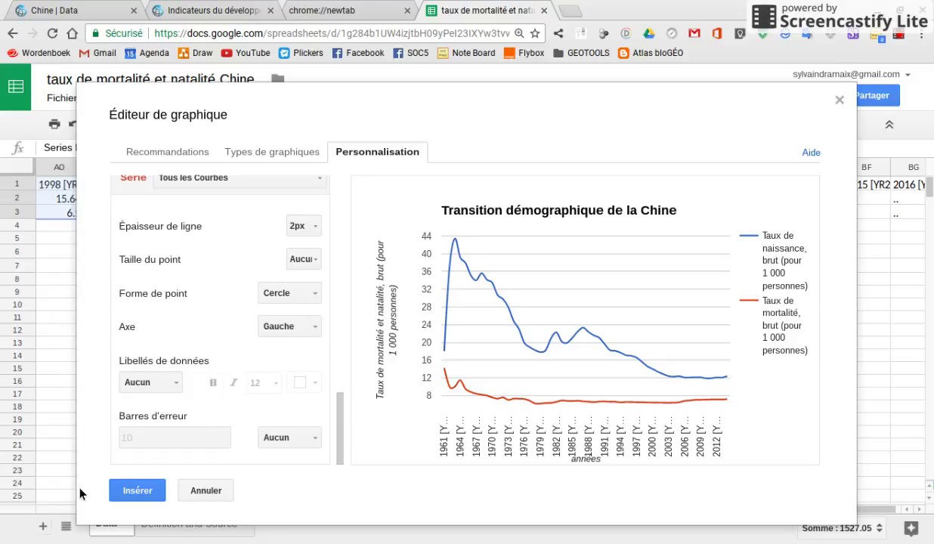
pyautogui.click(128, 493)
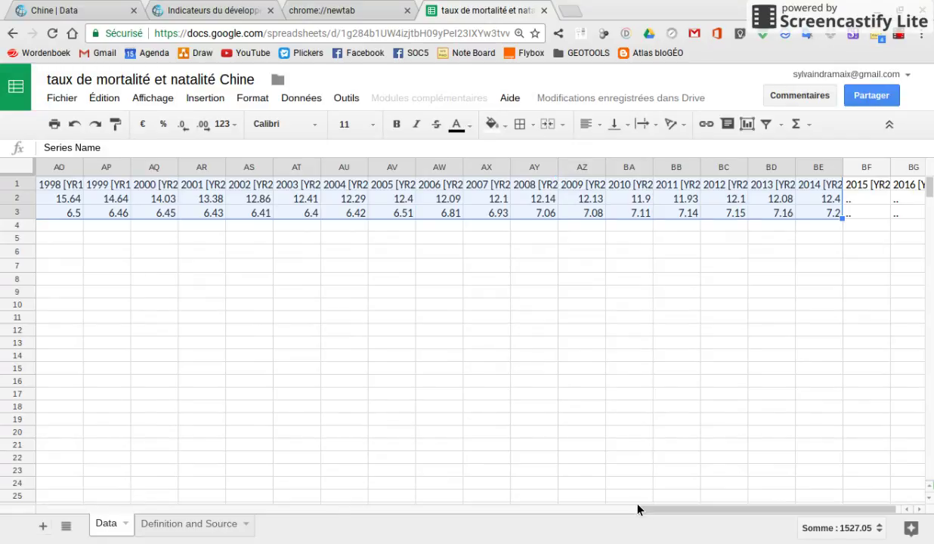
pyautogui.moveTo(572, 527); pyautogui.dragTo(67, 516)
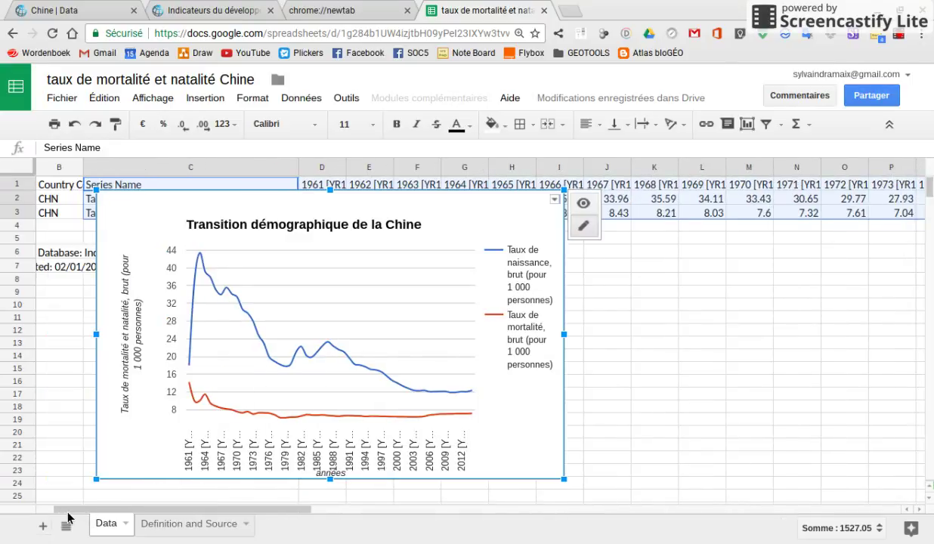
pyautogui.rightClick(511, 417)
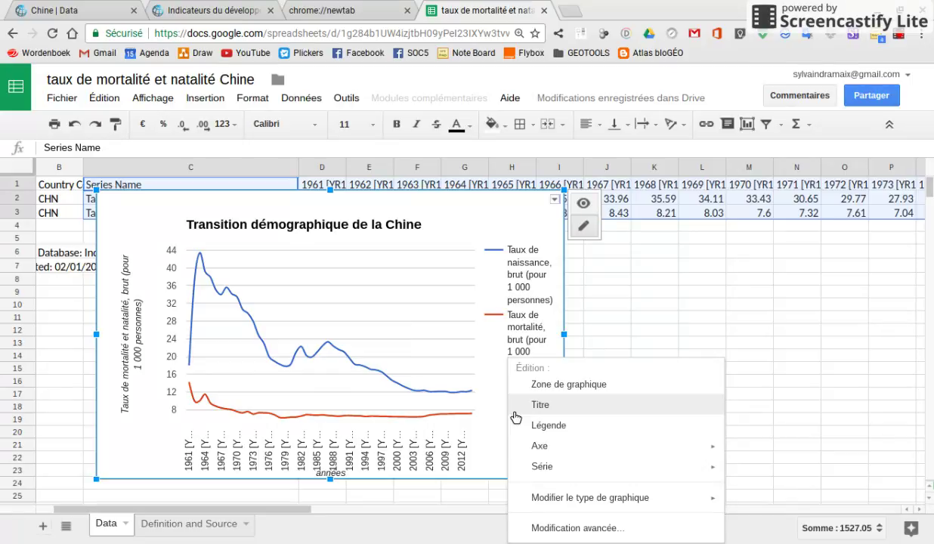
pyautogui.click(612, 318)
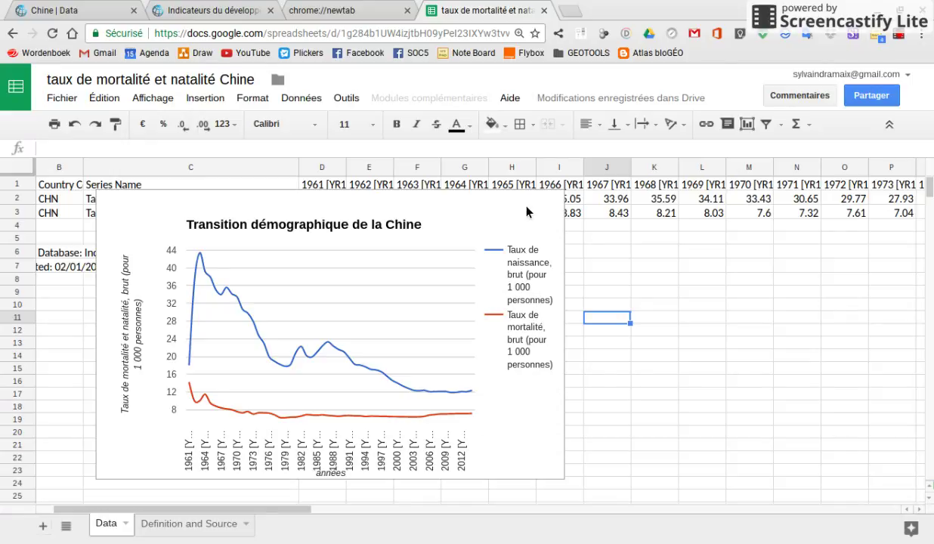
# Move the chart below the data rows and enter the label "Taux d'accroissement naturel" in cell C4
pyautogui.click(548, 287)
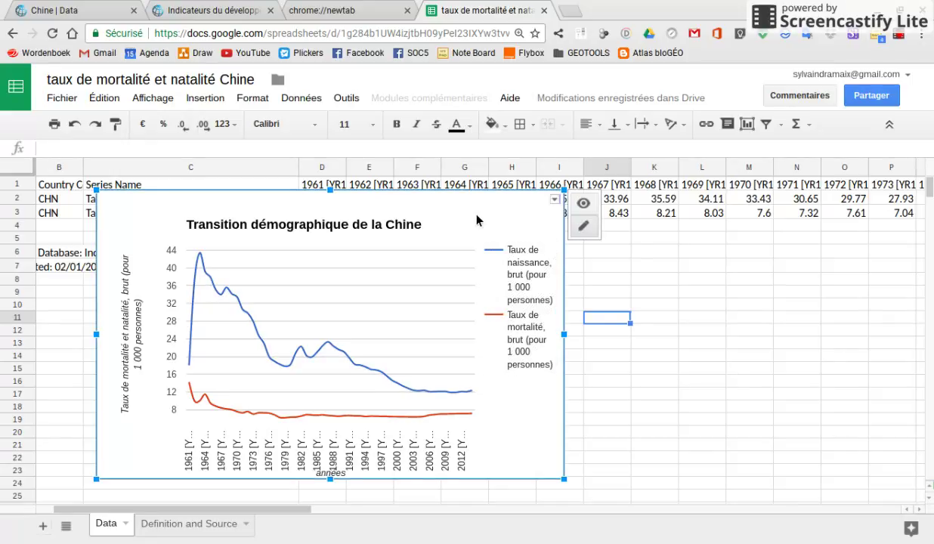
pyautogui.moveTo(484, 225); pyautogui.dragTo(525, 297)
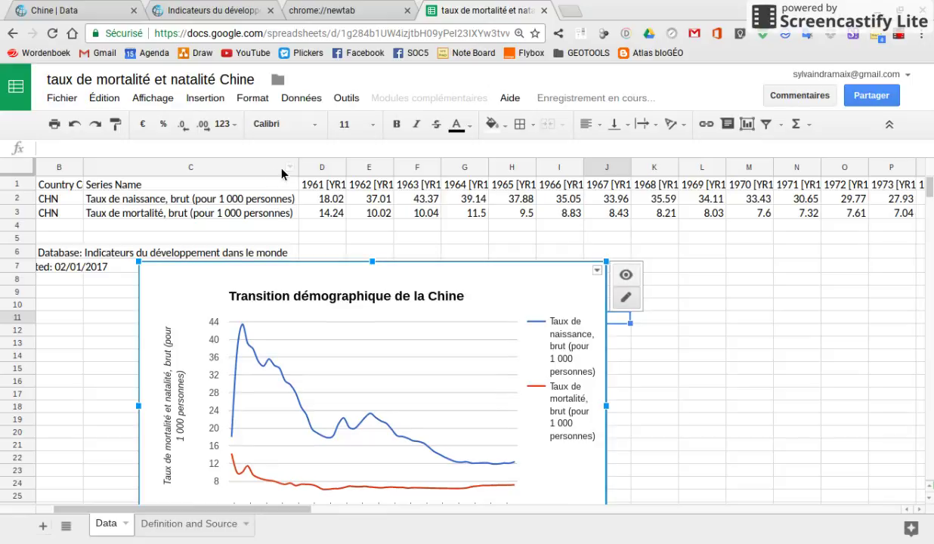
pyautogui.click(252, 229)
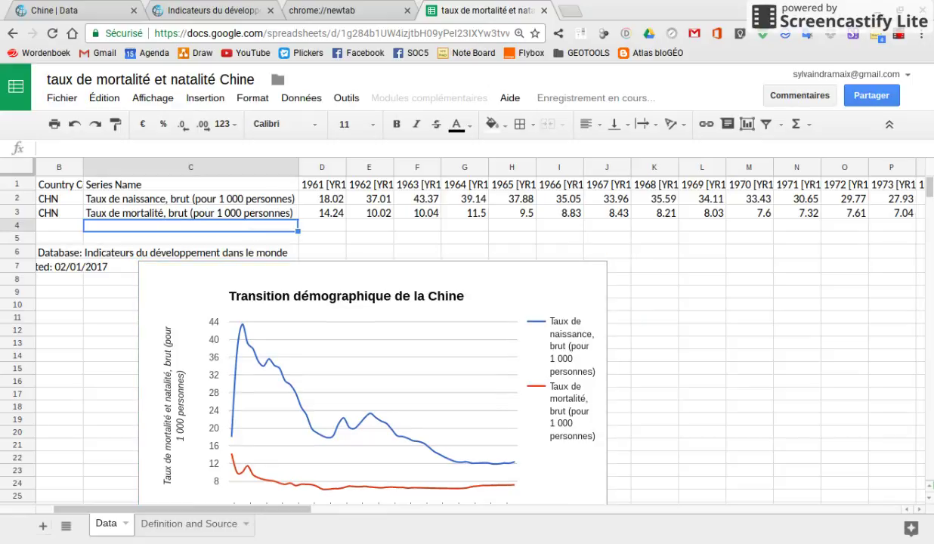
pyautogui.write("Taux d'accrio")
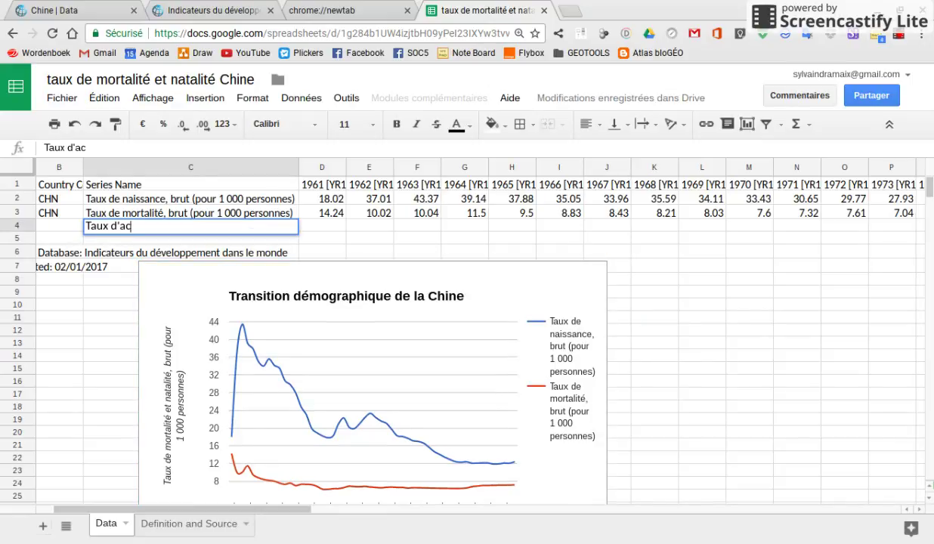
pyautogui.press('BackSpace')
pyautogui.press('BackSpace')
pyautogui.write('oissemen')
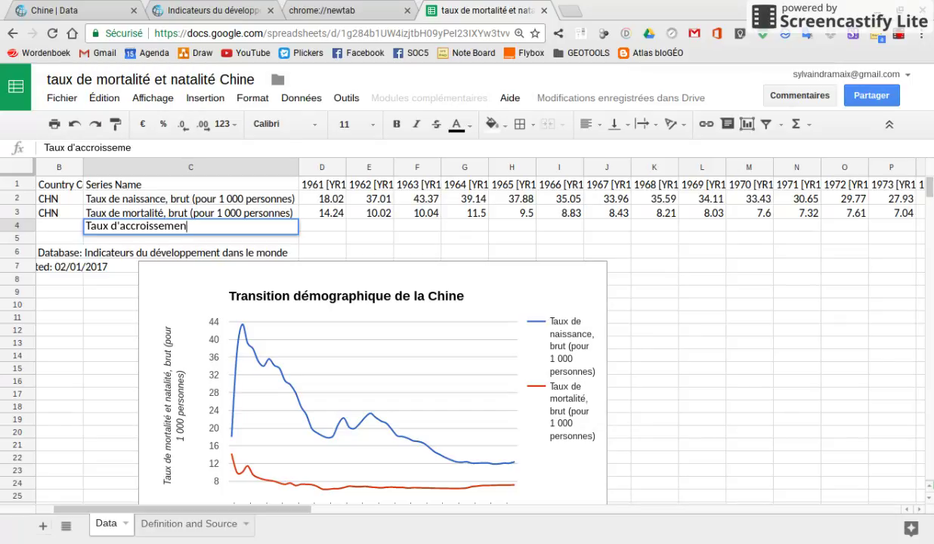
pyautogui.write('t naturell')
pyautogui.press('BackSpace')
pyautogui.press('BackSpace')
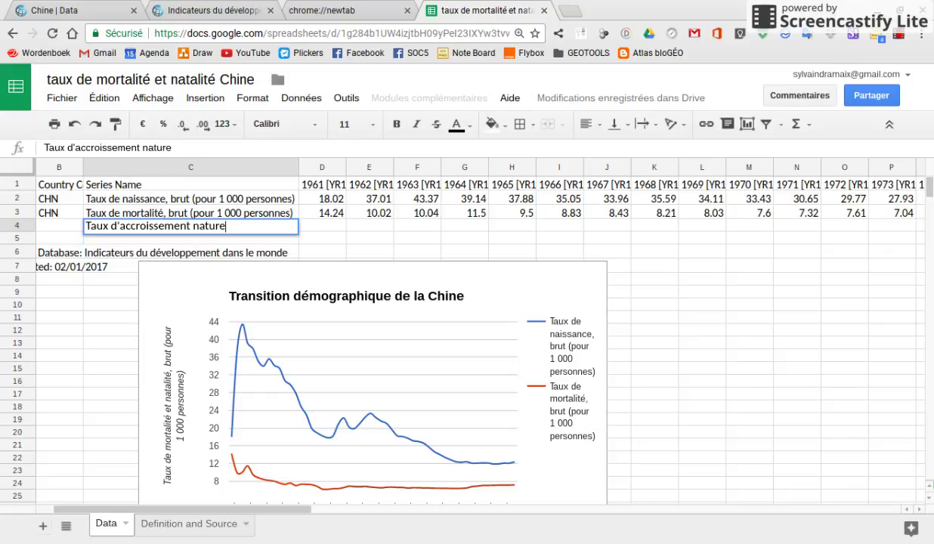
pyautogui.write('l')
# Calculate the 1961 natural increase in D4 with =D2-D3 and fill the formula across to O4 (1972)
pyautogui.click(327, 231)
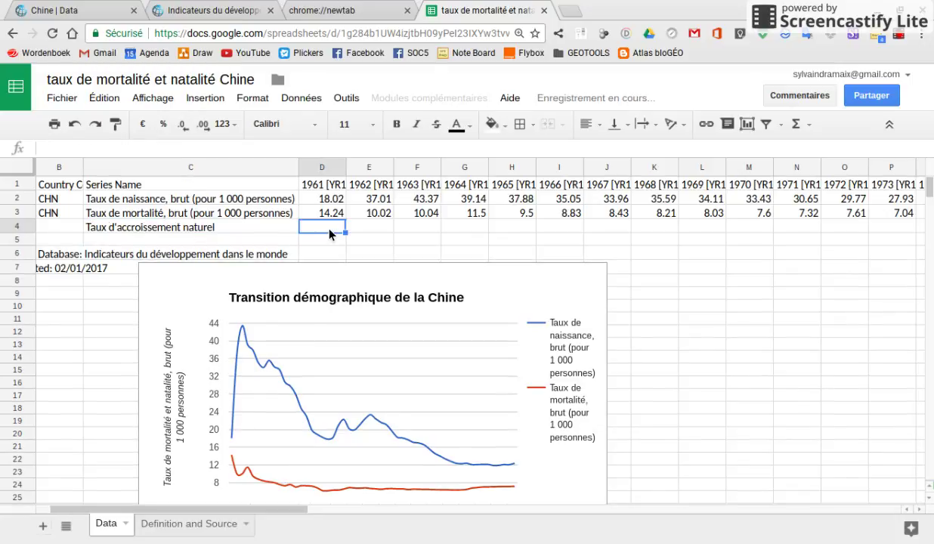
pyautogui.write('=')
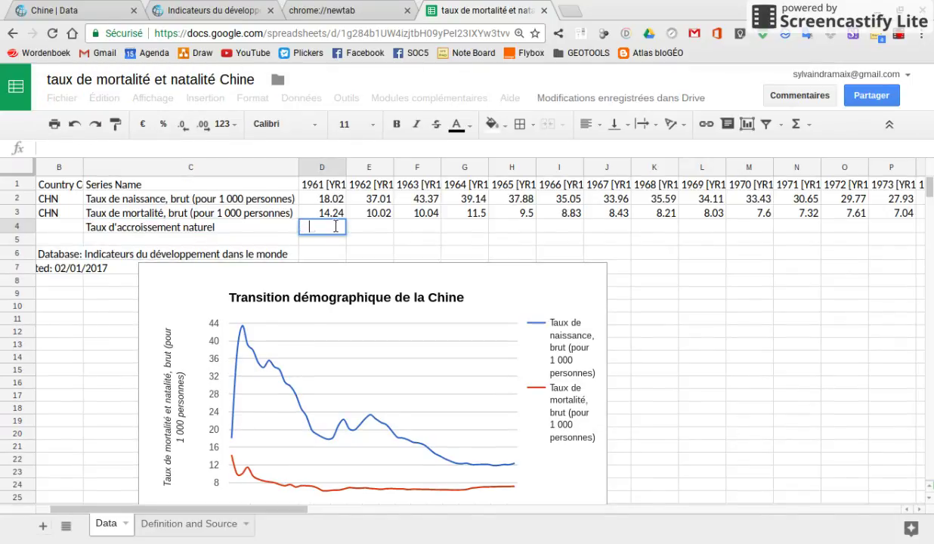
pyautogui.click(334, 202)
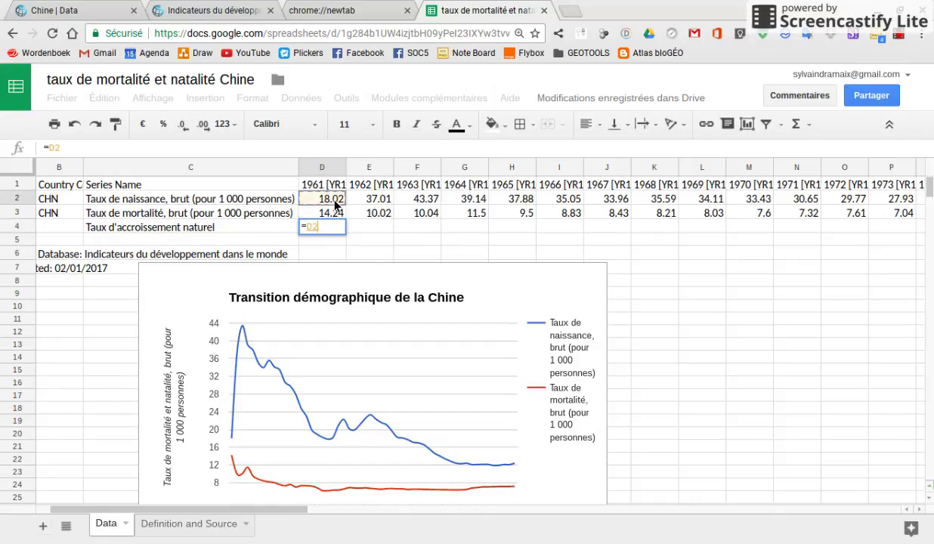
pyautogui.write('-')
pyautogui.click(326, 214)
pyautogui.press('Return')
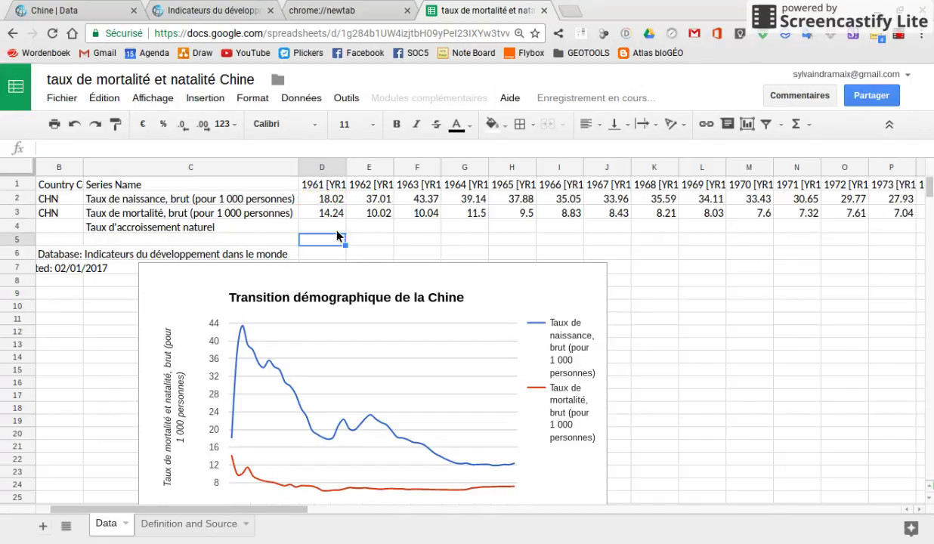
pyautogui.click(322, 225)
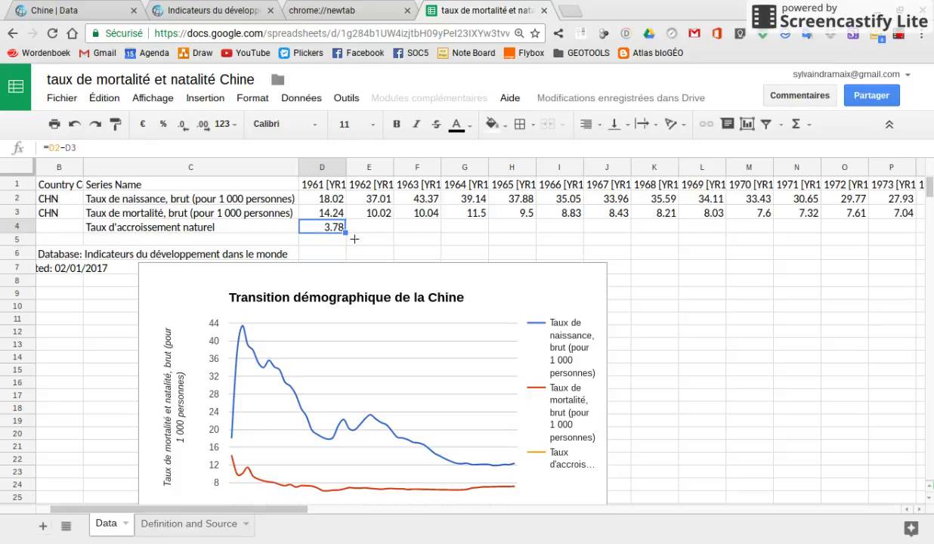
pyautogui.moveTo(353, 239); pyautogui.dragTo(851, 251)
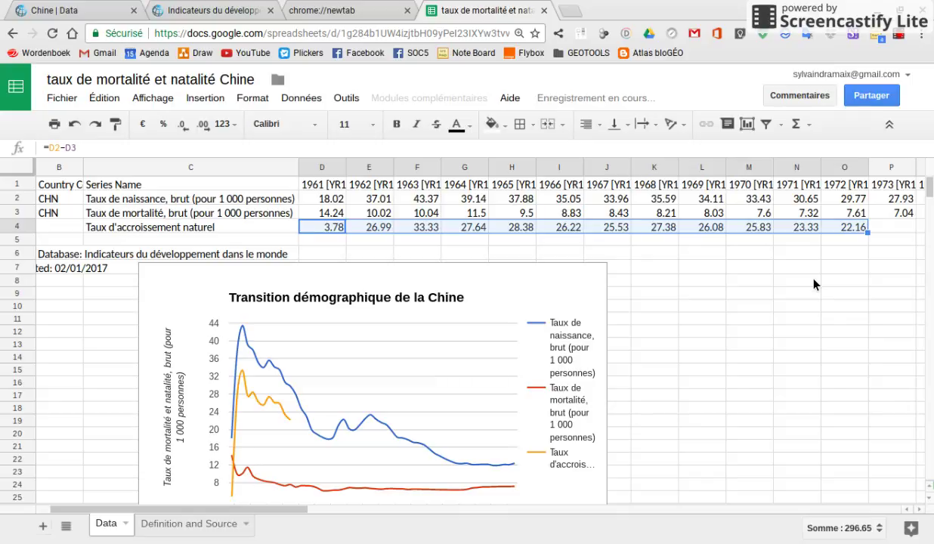